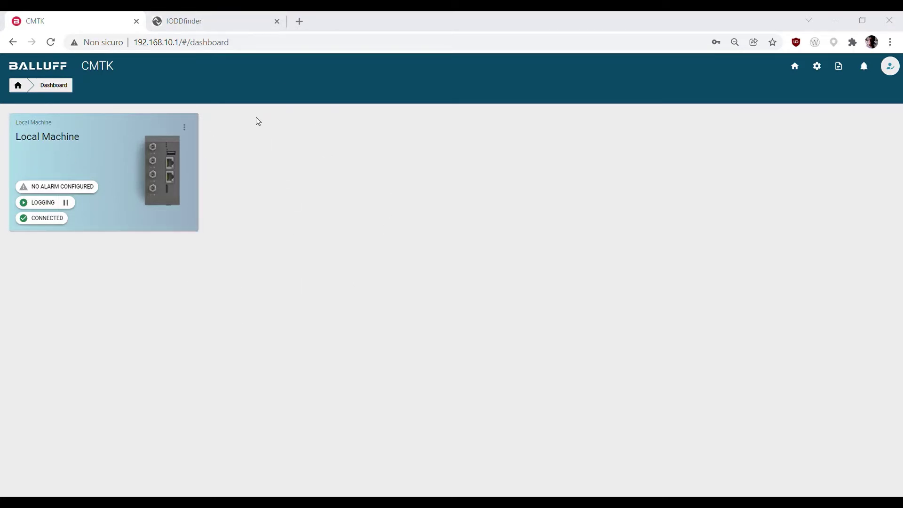
Step: Rescan the IO-Link ports from the Local Machine's IO-Link Device Settings
{"action": "left_click", "coordinate": [184, 128]}
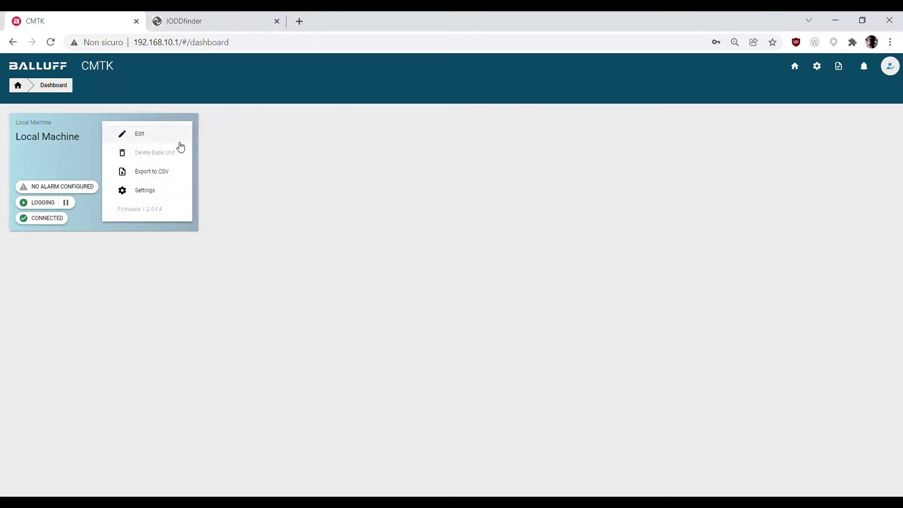
{"action": "left_click", "coordinate": [144, 193]}
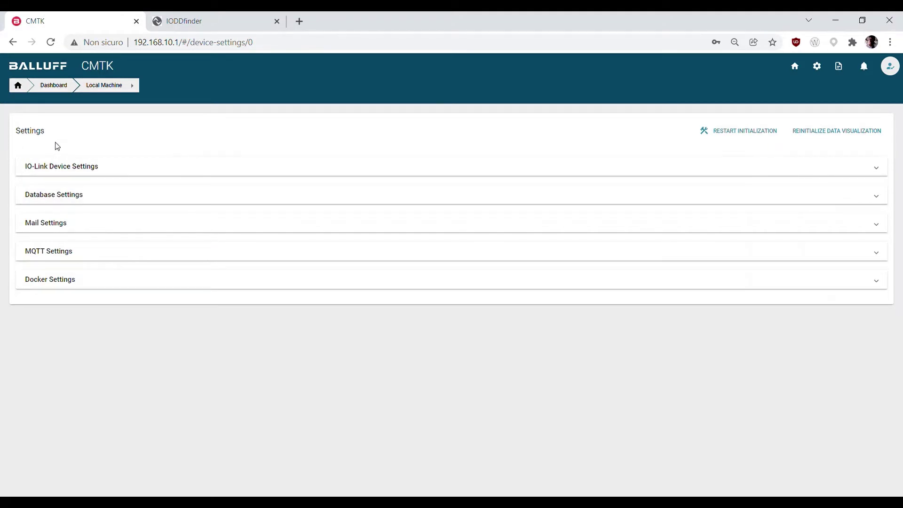
{"action": "left_click", "coordinate": [69, 172]}
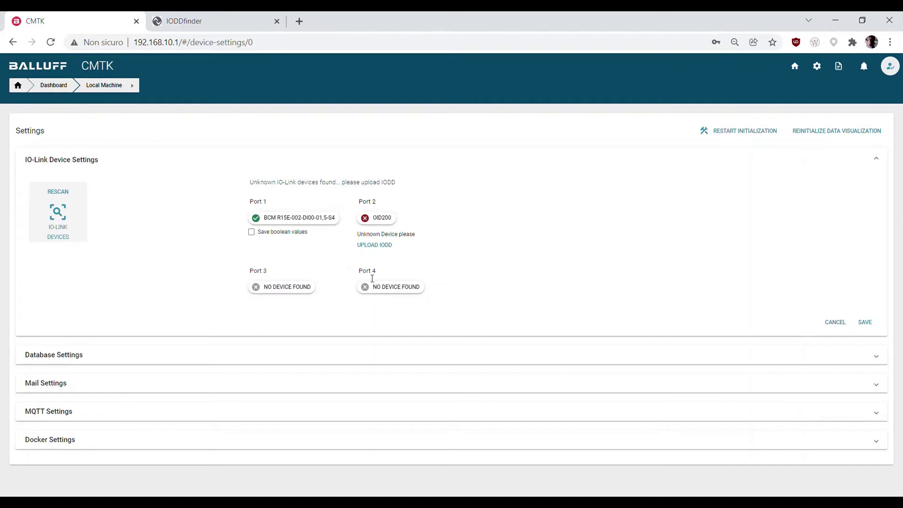
{"action": "left_click", "coordinate": [62, 219]}
Step: Cancel the IODD upload for port 2, view the unknown OID200 device, and go back to Local Machine
{"action": "left_click", "coordinate": [381, 251]}
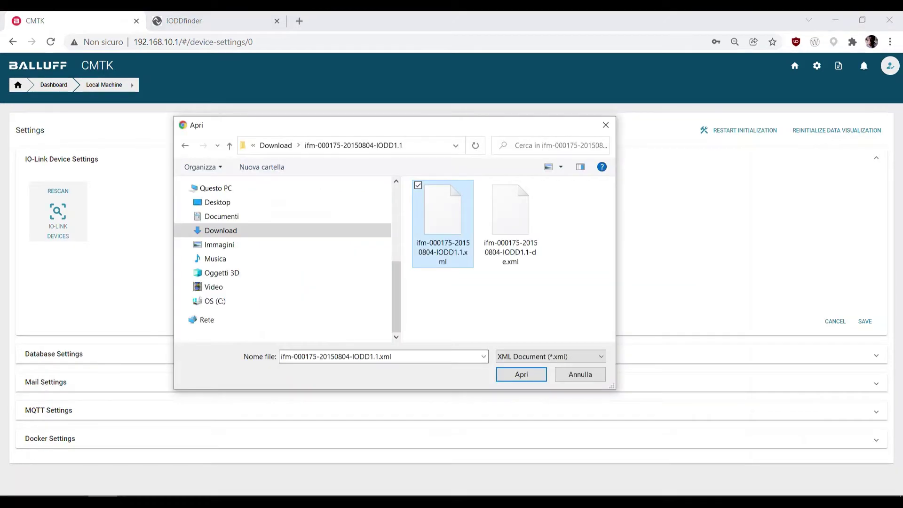
{"action": "key", "text": "Return"}
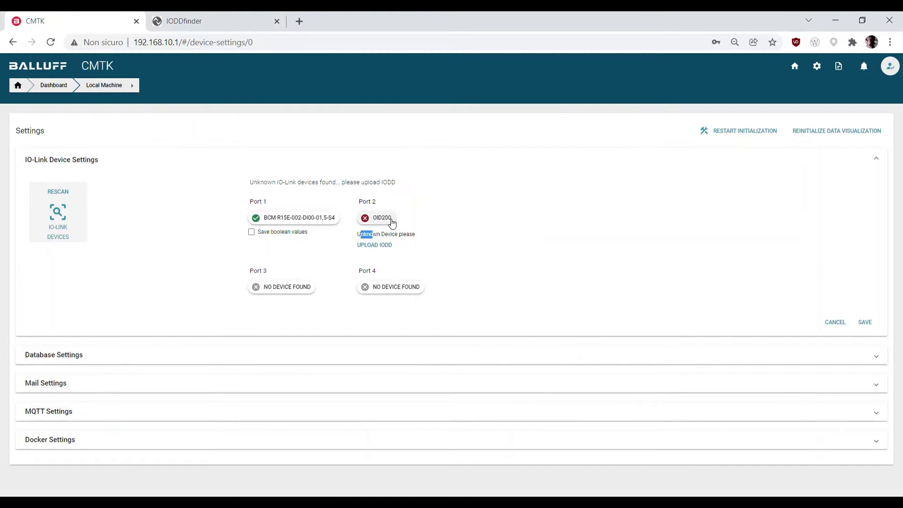
{"action": "left_click", "coordinate": [383, 220]}
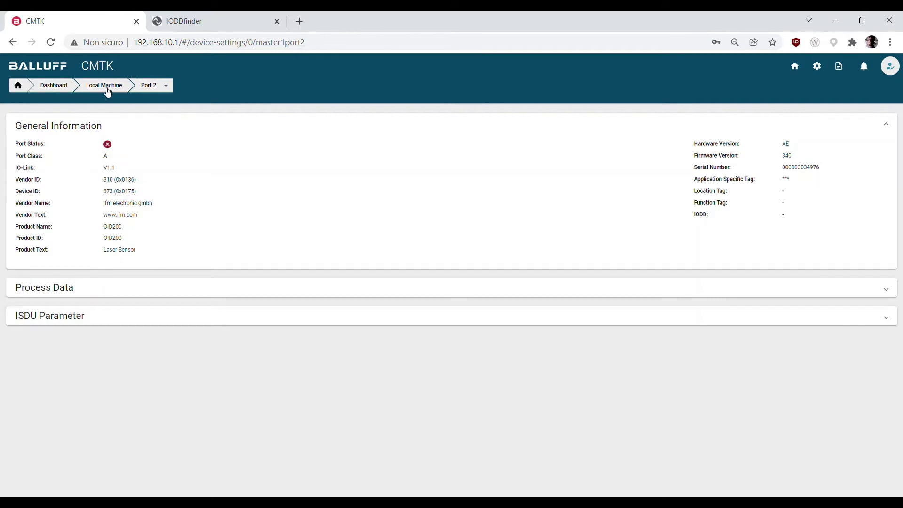
{"action": "left_click", "coordinate": [106, 87]}
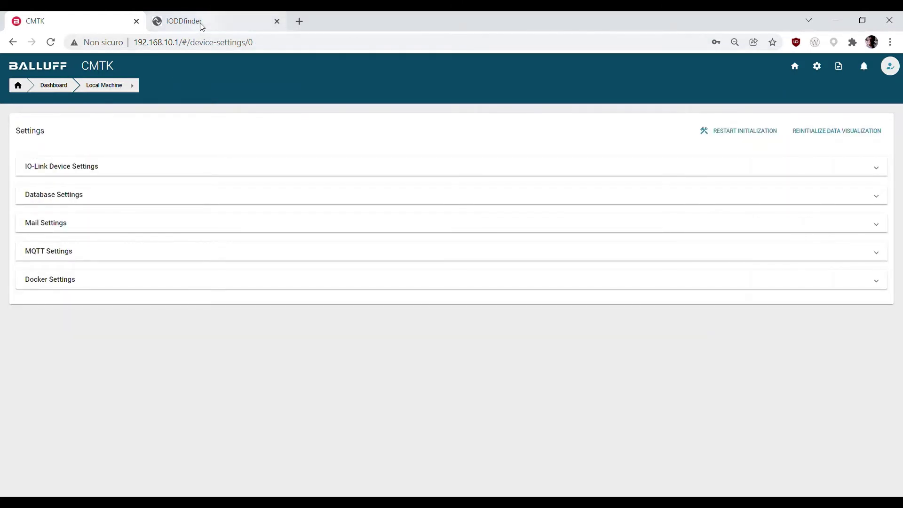
Step: Search IODDfinder for OID200 and download its IO-Link 1.0 IODD file
{"action": "left_click", "coordinate": [199, 22]}
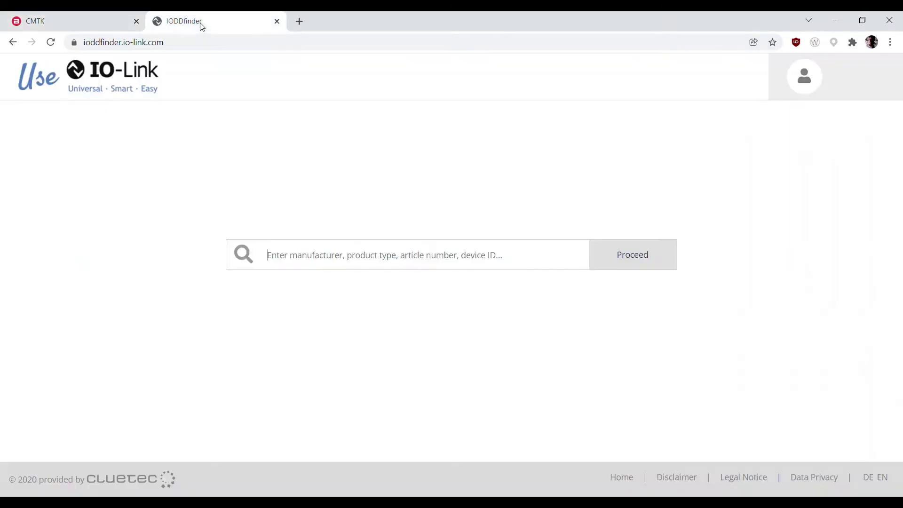
{"action": "left_click", "coordinate": [290, 262]}
{"action": "type", "text": "OID200"}
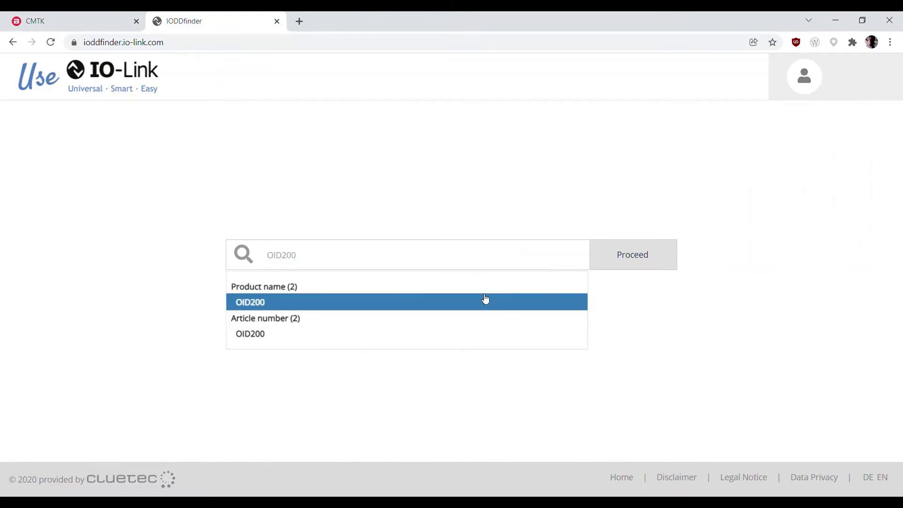
{"action": "left_click", "coordinate": [261, 301]}
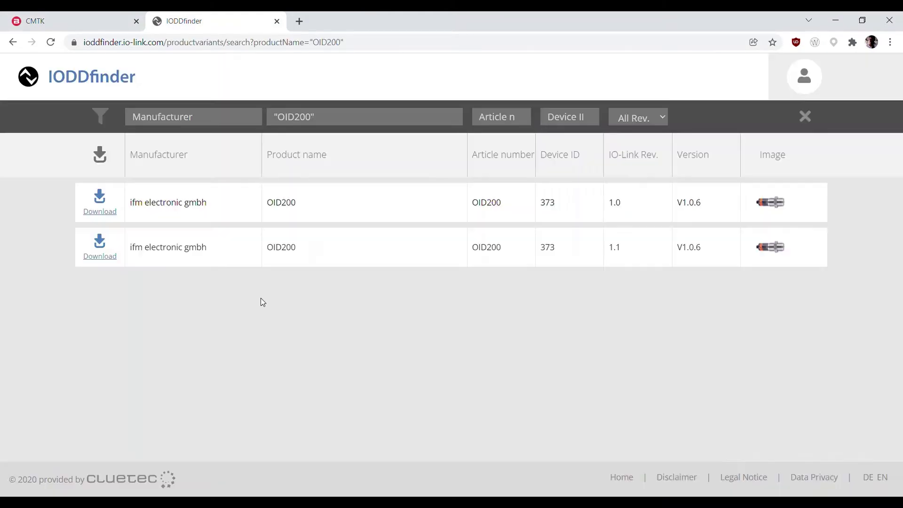
{"action": "left_click", "coordinate": [94, 208]}
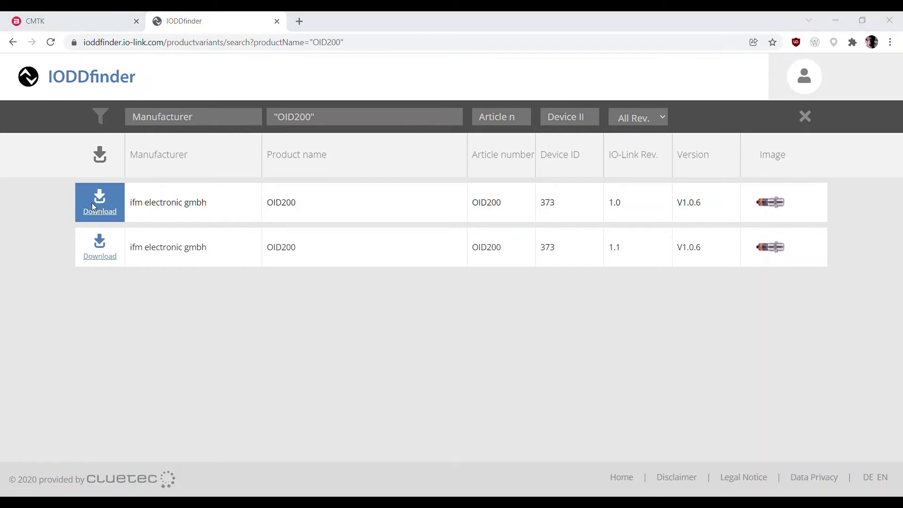
{"action": "left_click", "coordinate": [666, 32]}
Step: Open the Port 1 BCM sensor's page and expand its live process data
{"action": "left_click", "coordinate": [80, 21]}
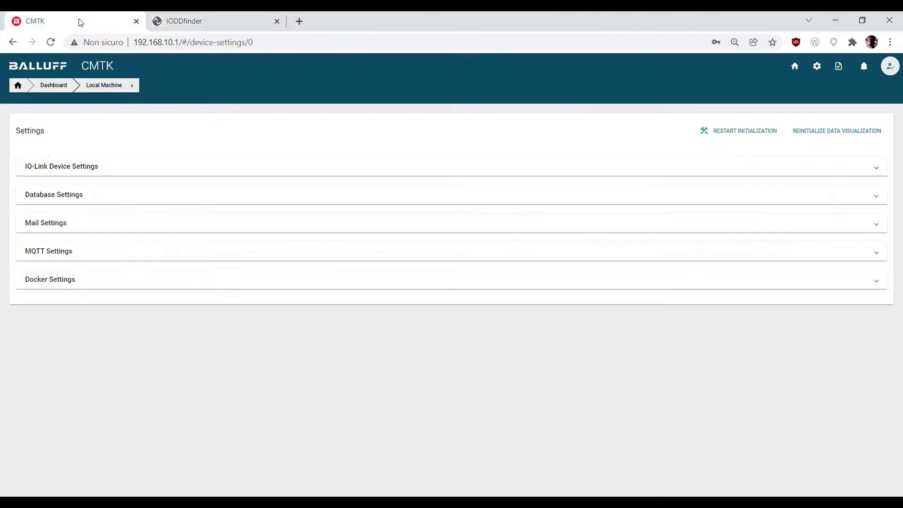
{"action": "left_click", "coordinate": [84, 169]}
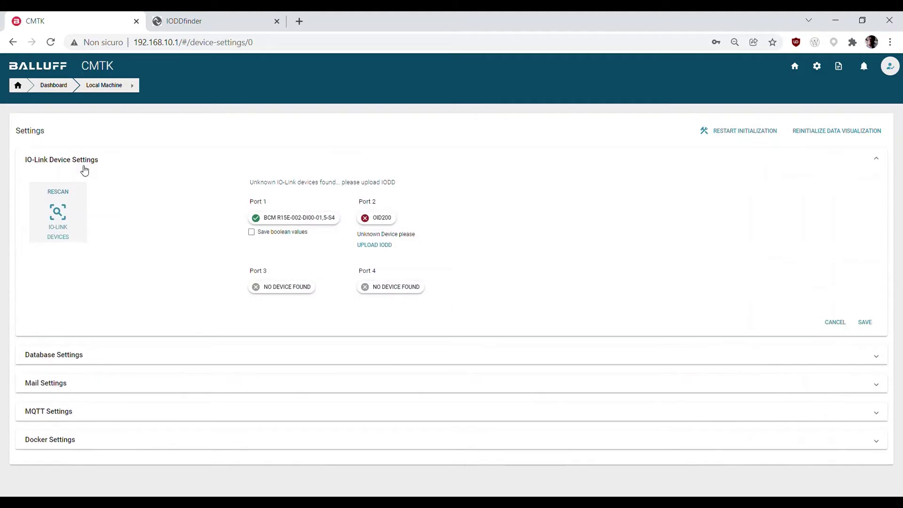
{"action": "left_click", "coordinate": [259, 224]}
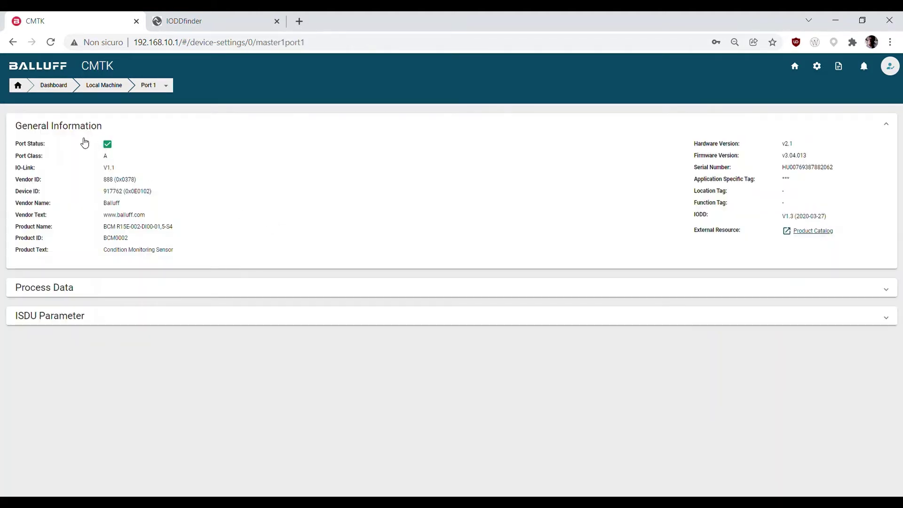
{"action": "left_click", "coordinate": [69, 288]}
{"action": "scroll", "coordinate": [80, 329], "scroll_direction": "down", "scroll_amount": 9}
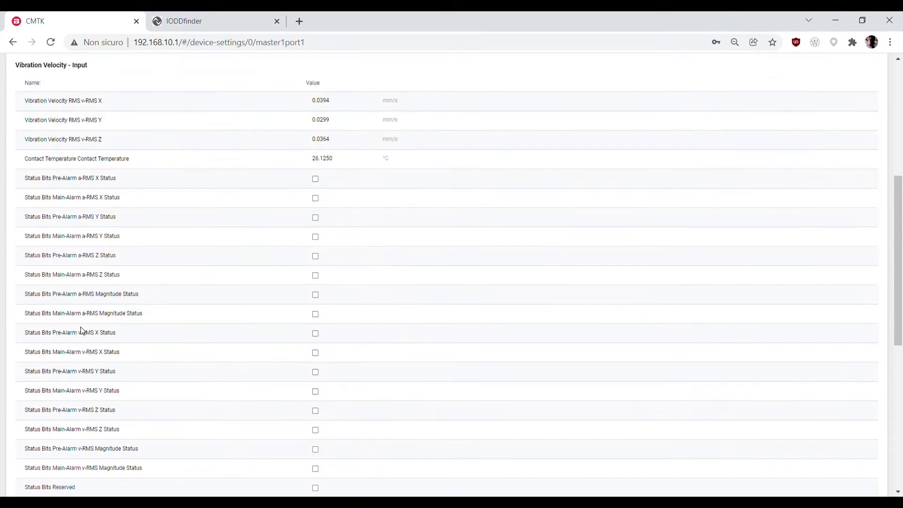
{"action": "scroll", "coordinate": [83, 335], "scroll_direction": "down", "scroll_amount": 2}
Step: Expand the IODD parameters, show the parameter commands, and select Product ID BCM0002
{"action": "left_click", "coordinate": [94, 455]}
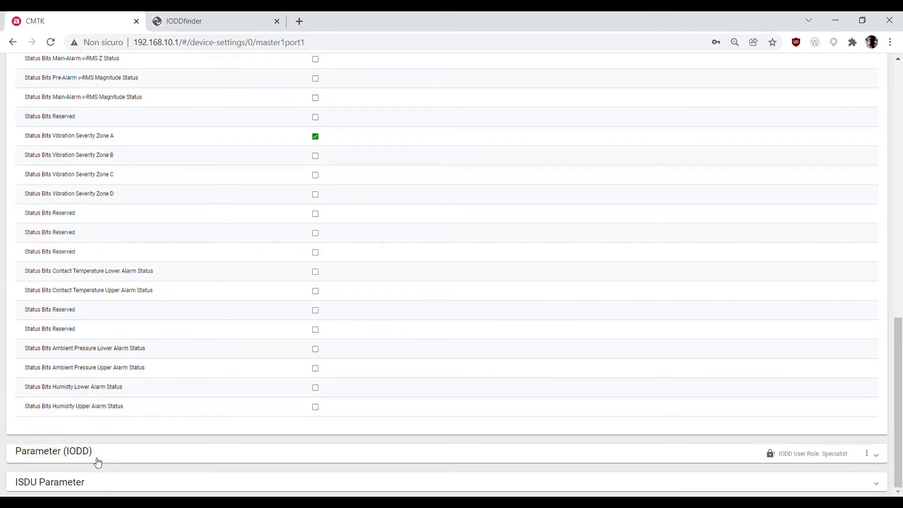
{"action": "scroll", "coordinate": [227, 403], "scroll_direction": "down", "scroll_amount": 5}
{"action": "left_click", "coordinate": [118, 267]}
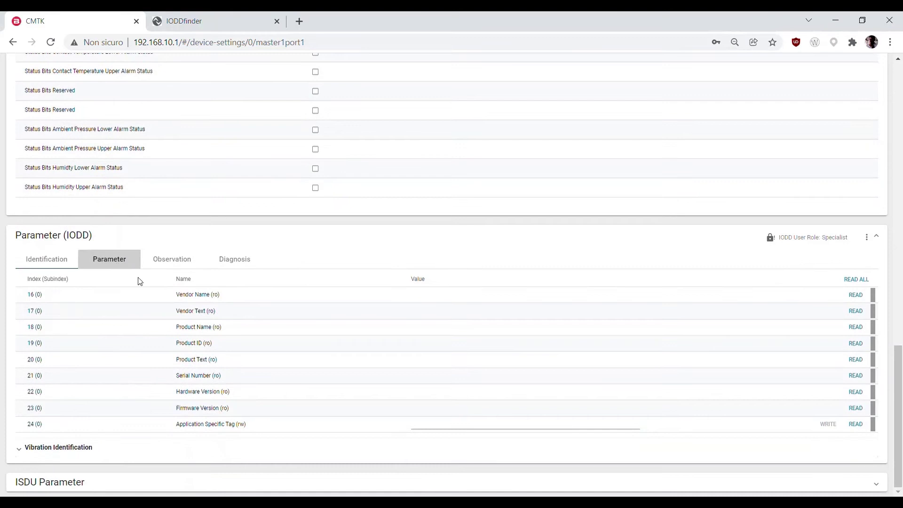
{"action": "scroll", "coordinate": [203, 320], "scroll_direction": "down", "scroll_amount": 5}
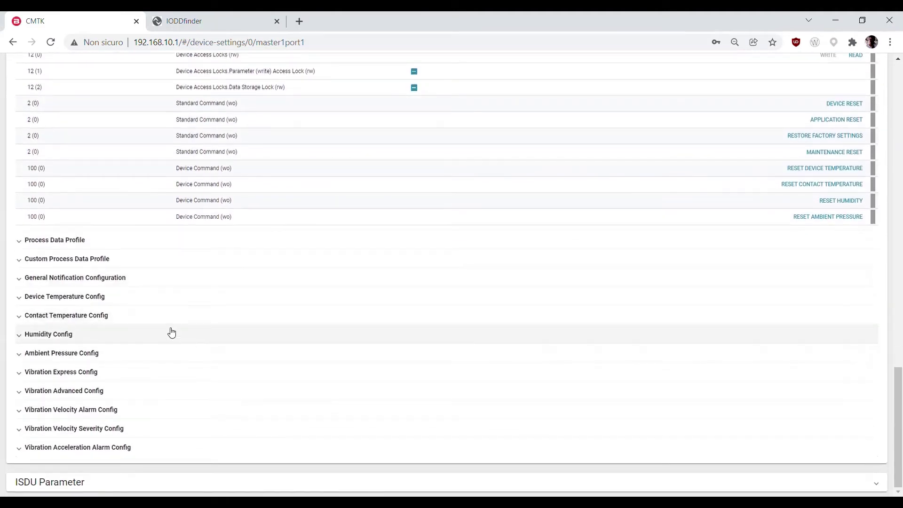
{"action": "scroll", "coordinate": [159, 309], "scroll_direction": "up", "scroll_amount": 3}
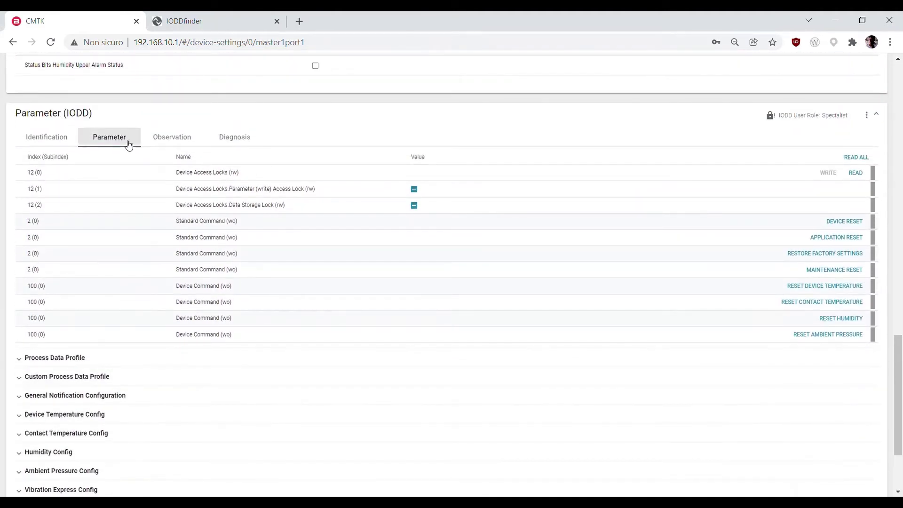
{"action": "scroll", "coordinate": [143, 185], "scroll_direction": "up", "scroll_amount": 20}
{"action": "scroll", "coordinate": [149, 188], "scroll_direction": "up", "scroll_amount": 1}
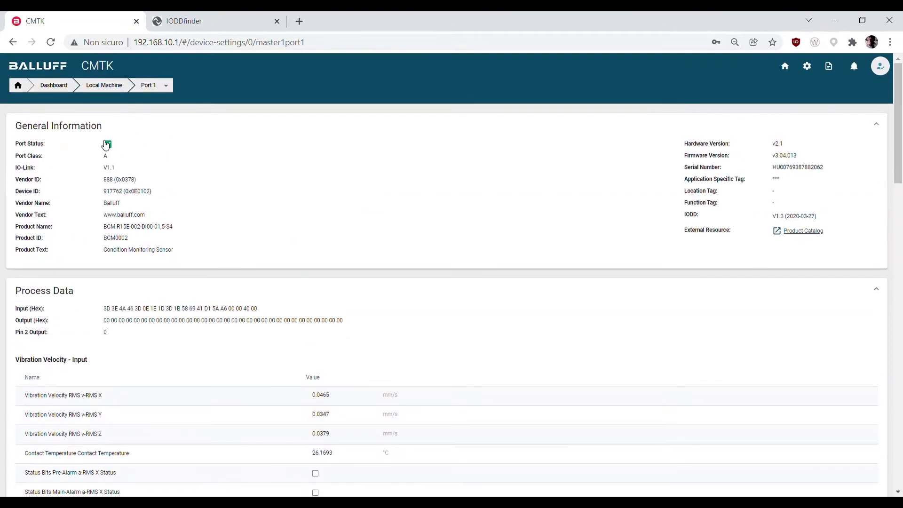
{"action": "double_click", "coordinate": [118, 238]}
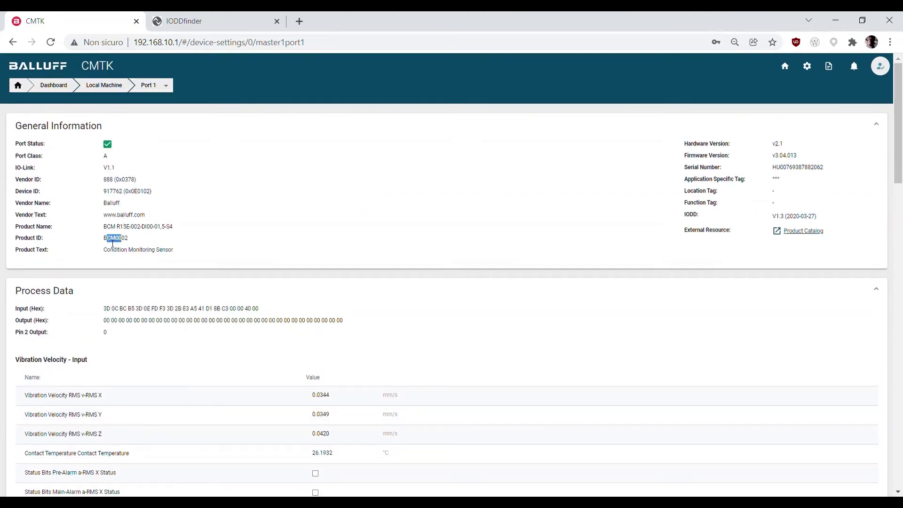
{"action": "scroll", "coordinate": [115, 358], "scroll_direction": "down", "scroll_amount": 7}
{"action": "scroll", "coordinate": [115, 358], "scroll_direction": "down", "scroll_amount": 14}
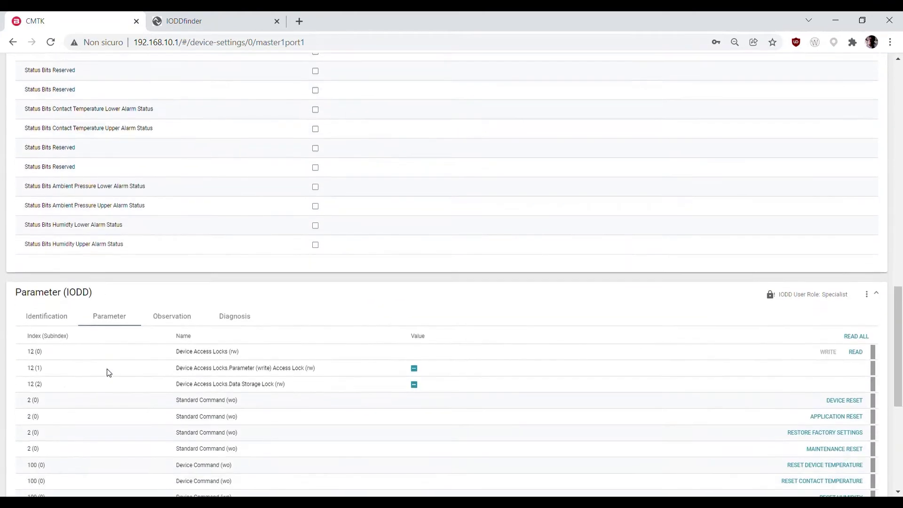
Step: Review the process data profiles and keep the express preset at Sequential Machine Normal - 4
{"action": "left_click", "coordinate": [87, 365]}
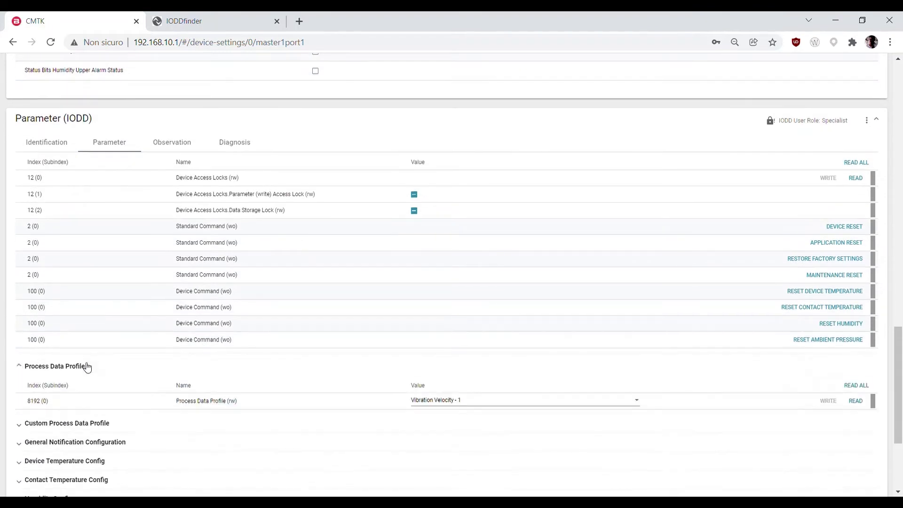
{"action": "scroll", "coordinate": [430, 242], "scroll_direction": "down", "scroll_amount": 4}
{"action": "left_click", "coordinate": [466, 237]}
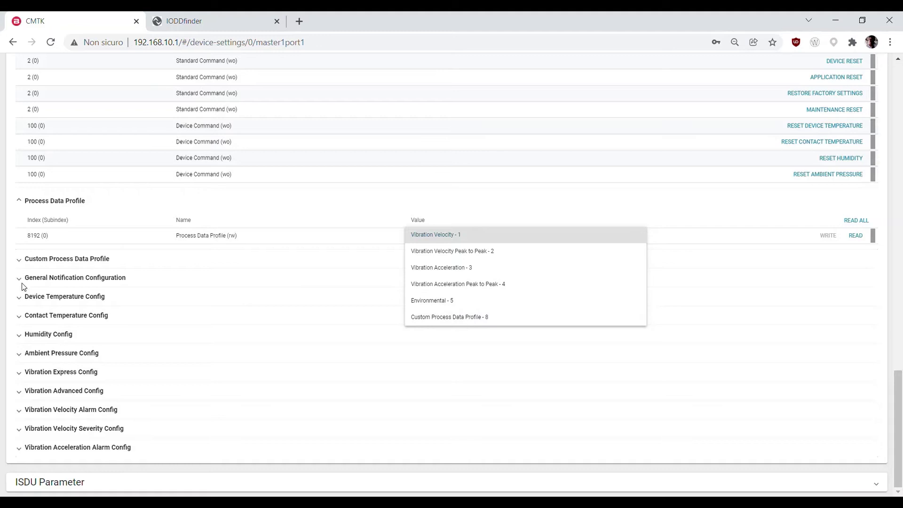
{"action": "left_click", "coordinate": [25, 374]}
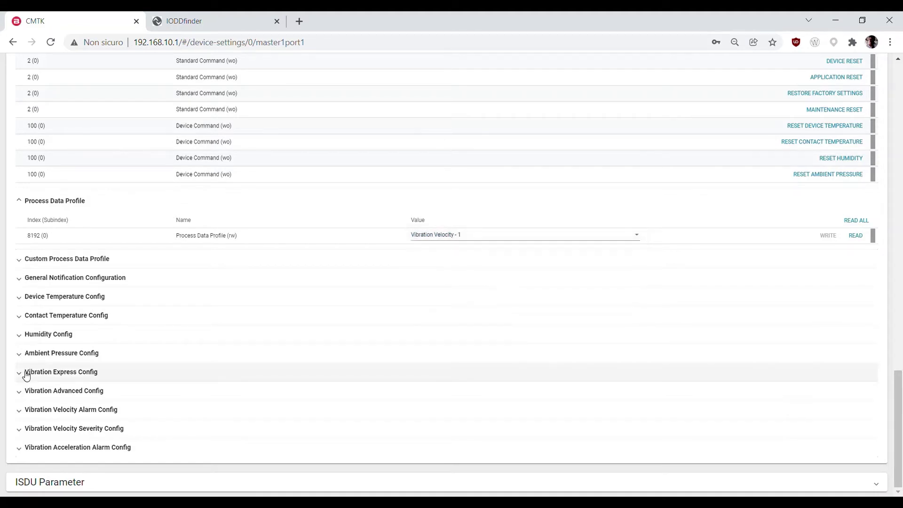
{"action": "left_click", "coordinate": [23, 374]}
{"action": "left_click", "coordinate": [540, 367]}
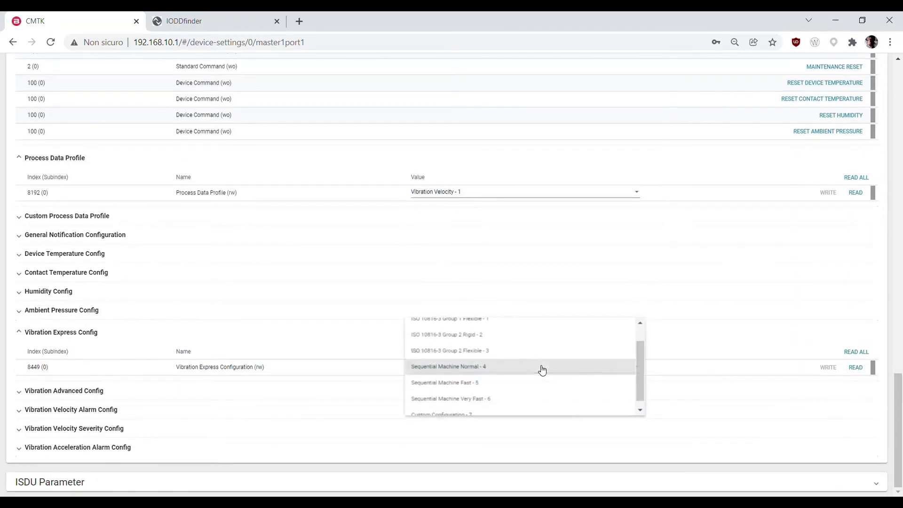
{"action": "mouse_move", "coordinate": [640, 381]}
{"action": "left_mouse_down"}
{"action": "mouse_move", "coordinate": [639, 362]}
{"action": "mouse_move", "coordinate": [642, 397]}
{"action": "left_mouse_up"}
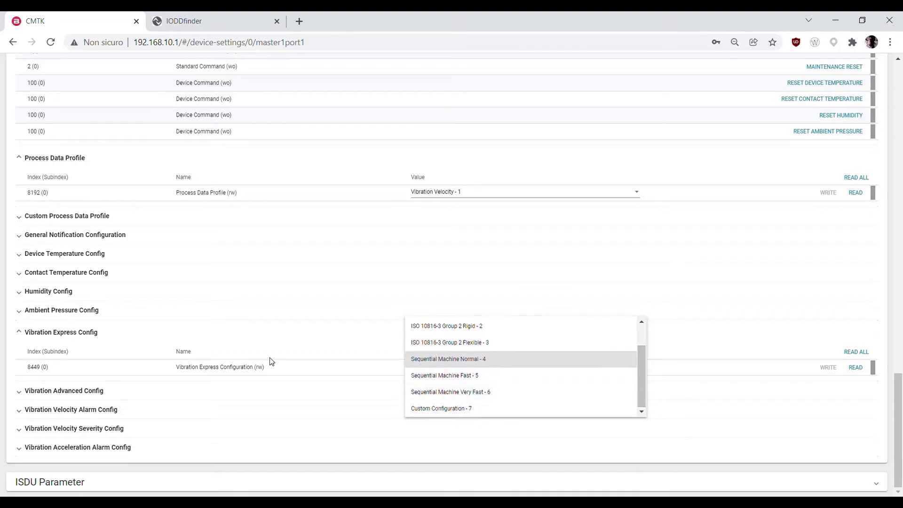
{"action": "left_click", "coordinate": [17, 397]}
Step: Keep the Vibration Time Window at SemiFast 250ms and set Lower Bandwidth Limit to 200 Hz
{"action": "left_click", "coordinate": [26, 395]}
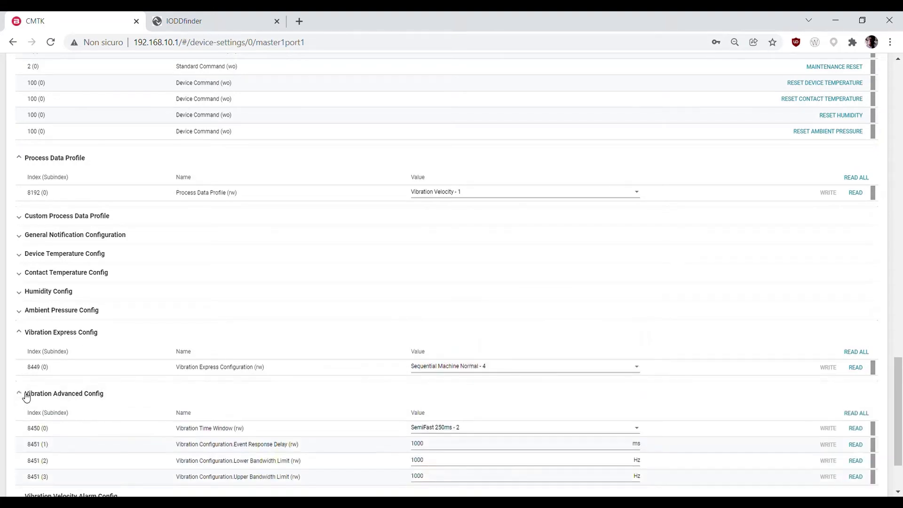
{"action": "scroll", "coordinate": [123, 395], "scroll_direction": "down", "scroll_amount": 2}
{"action": "left_click", "coordinate": [636, 338]}
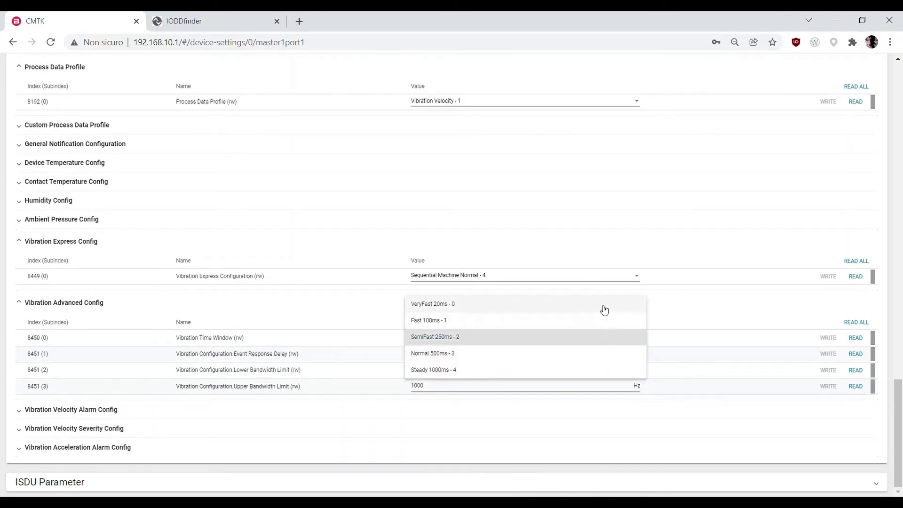
{"action": "left_click", "coordinate": [386, 375]}
{"action": "double_click", "coordinate": [412, 369]}
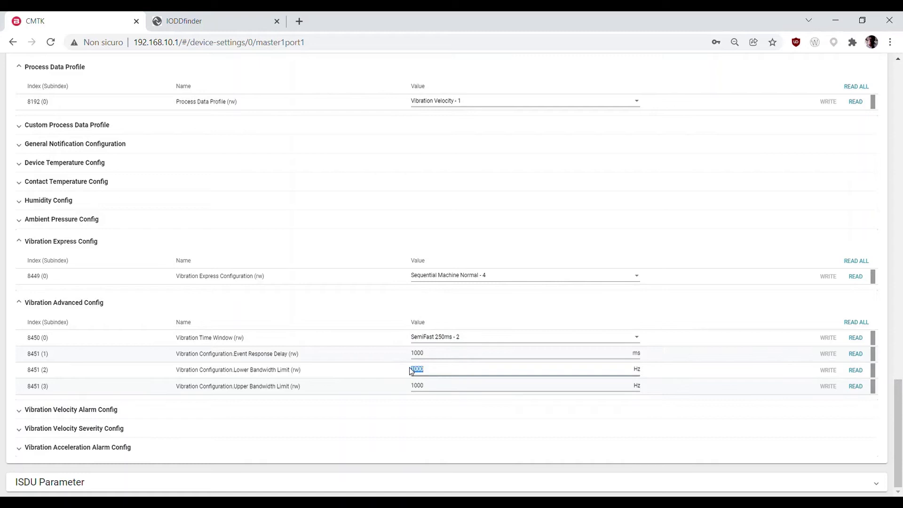
{"action": "key", "text": "BackSpace"}
{"action": "type", "text": "200"}
Step: Change Pre-Alarm Level v-RMS X to 12000 mm/s, write it to the sensor, and return to process data
{"action": "left_click", "coordinate": [20, 410]}
{"action": "scroll", "coordinate": [70, 376], "scroll_direction": "down", "scroll_amount": 5}
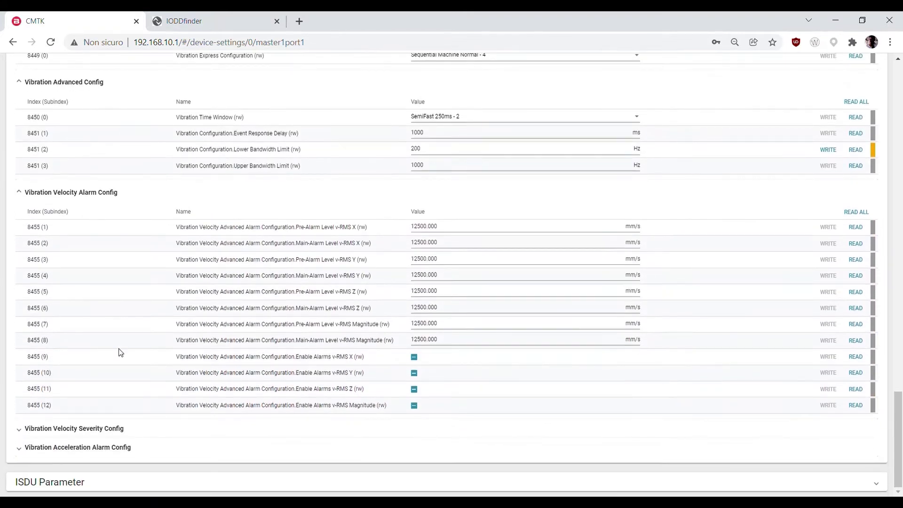
{"action": "double_click", "coordinate": [301, 233]}
{"action": "left_click_drag", "start_coordinate": [490, 228], "coordinate": [420, 231]}
{"action": "key", "text": "BackSpace"}
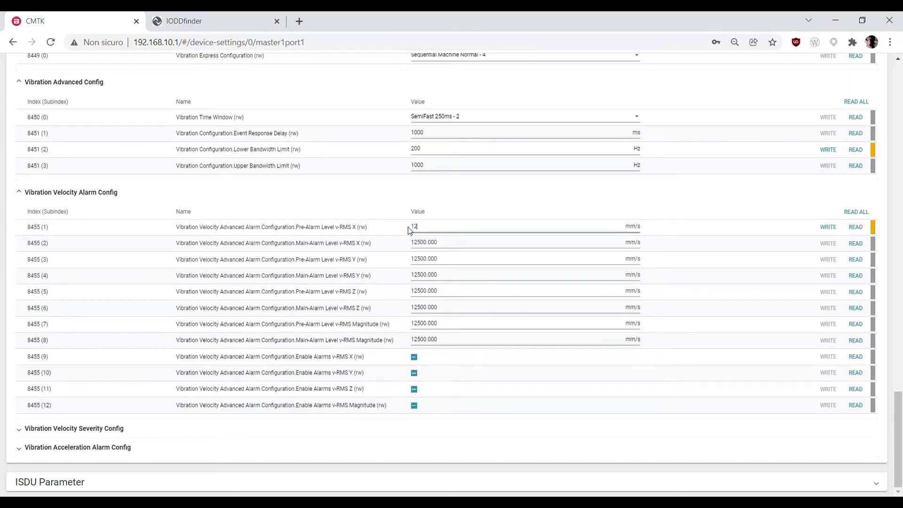
{"action": "type", "text": "000"}
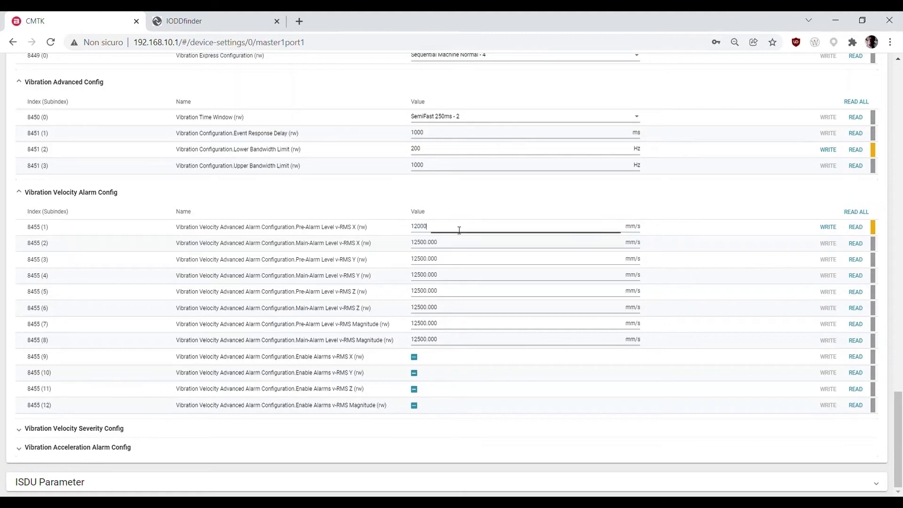
{"action": "left_click", "coordinate": [829, 227]}
{"action": "scroll", "coordinate": [274, 183], "scroll_direction": "up", "scroll_amount": 15}
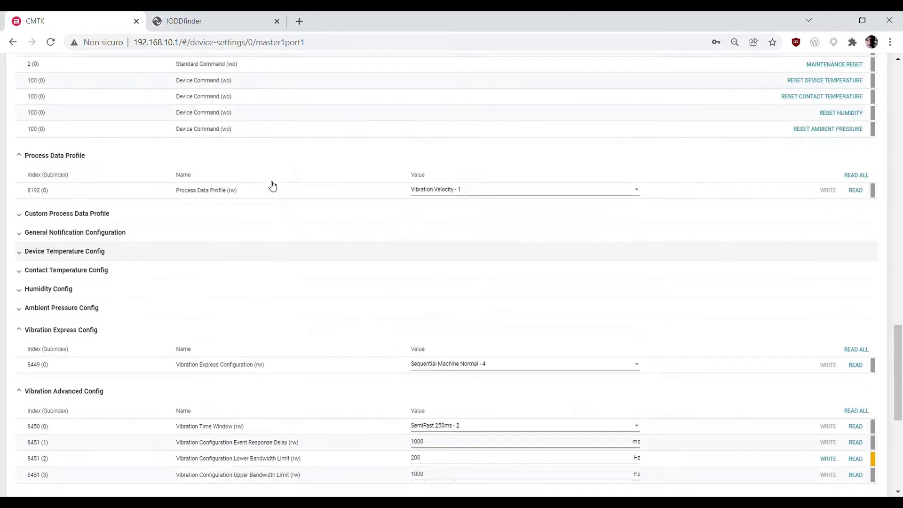
{"action": "scroll", "coordinate": [113, 282], "scroll_direction": "up", "scroll_amount": 18}
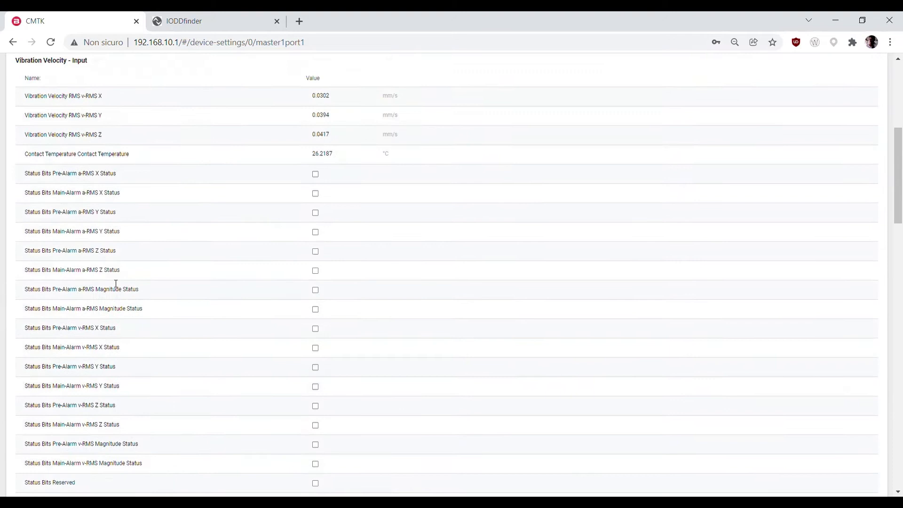
Step: Point out the Pre-Alarm and Main-Alarm a-RMS Magnitude and Pre-Alarm v-RMS X status rows
{"action": "scroll", "coordinate": [130, 339], "scroll_direction": "down", "scroll_amount": 5}
{"action": "scroll", "coordinate": [130, 340], "scroll_direction": "down", "scroll_amount": 1}
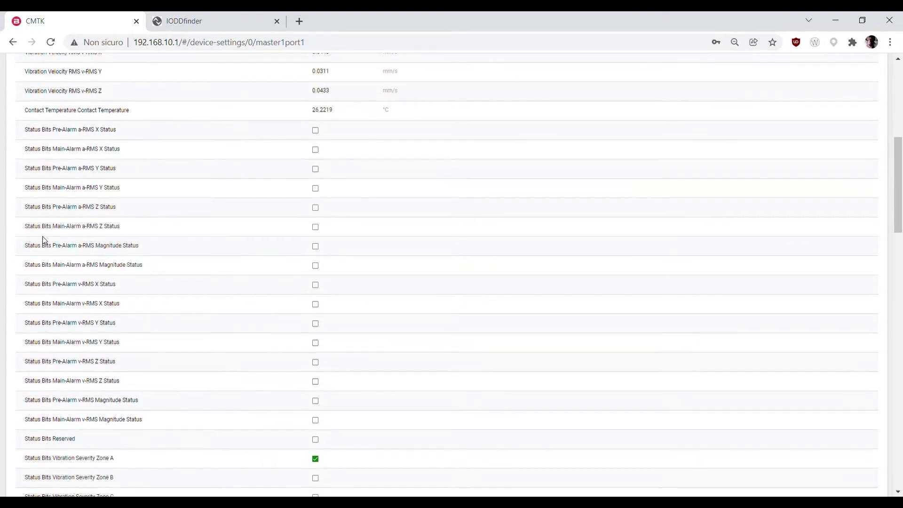
{"action": "left_click_drag", "start_coordinate": [42, 237], "coordinate": [132, 246]}
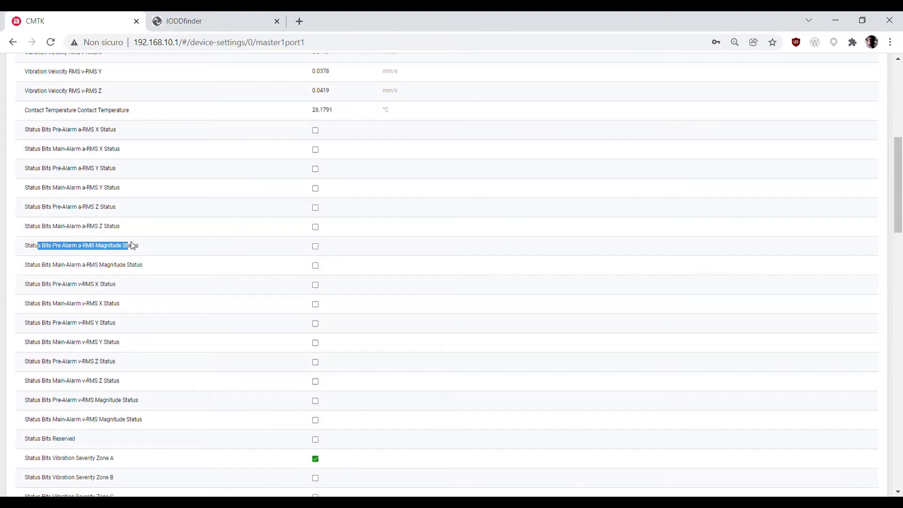
{"action": "left_click_drag", "start_coordinate": [39, 265], "coordinate": [157, 265]}
{"action": "left_click_drag", "start_coordinate": [37, 288], "coordinate": [135, 283]}
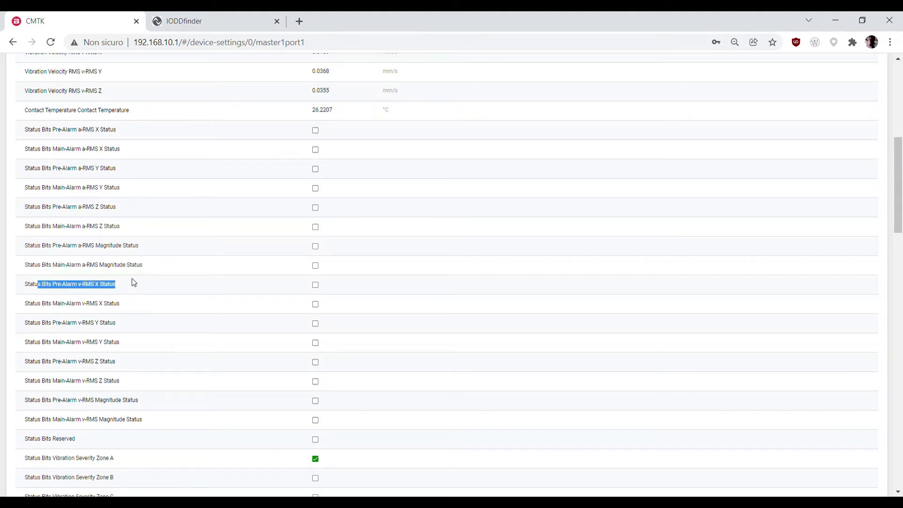
{"action": "scroll", "coordinate": [134, 283], "scroll_direction": "up", "scroll_amount": 6}
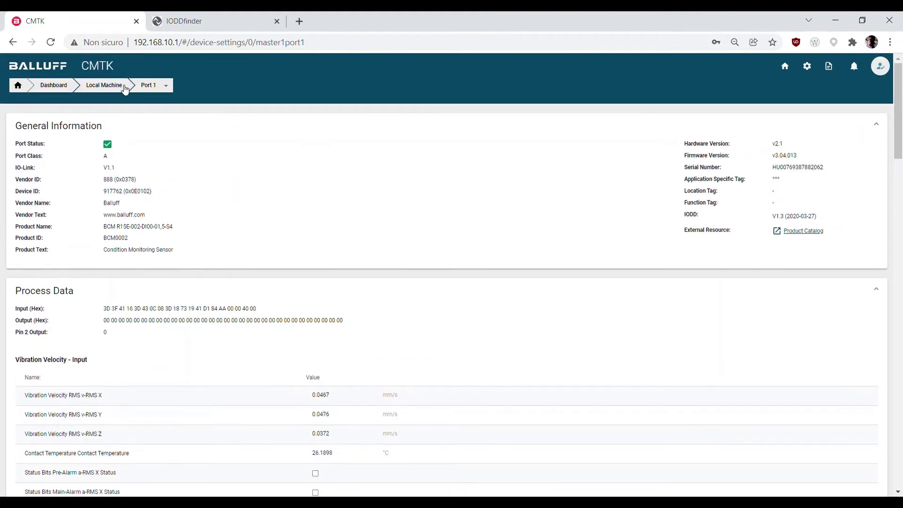
Step: Enable 'Save boolean values' for Port 1 and save the IO-Link device settings
{"action": "left_click", "coordinate": [105, 85]}
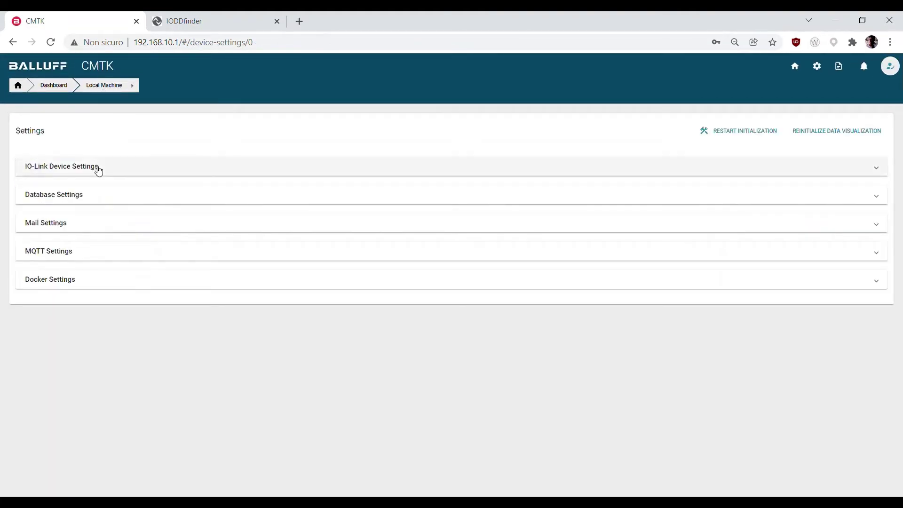
{"action": "left_click", "coordinate": [98, 169]}
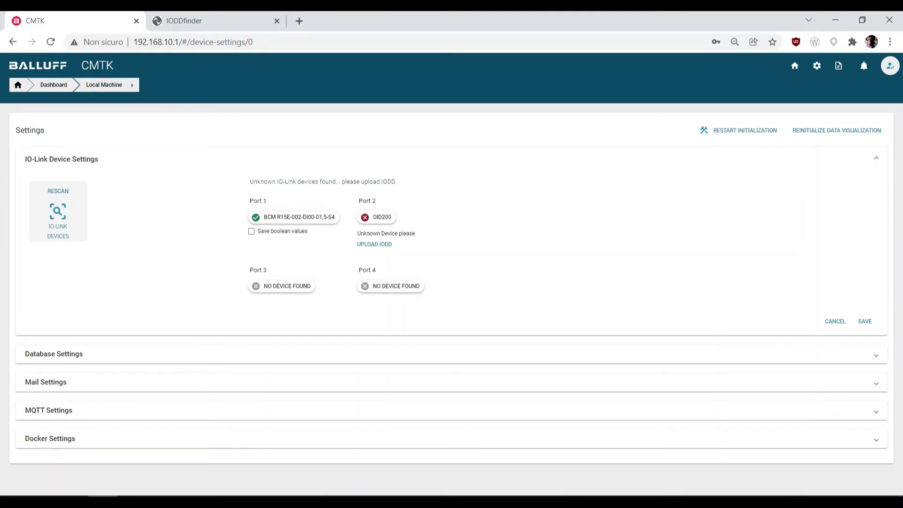
{"action": "left_click", "coordinate": [250, 233]}
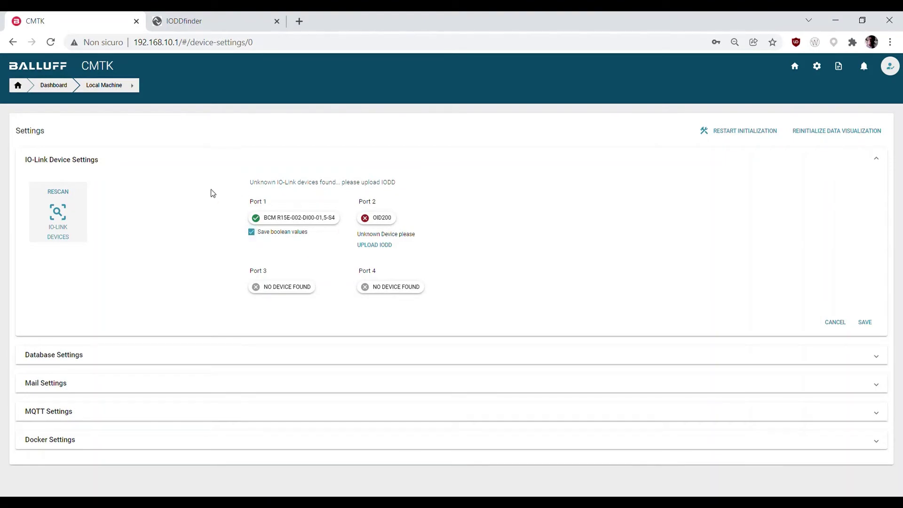
{"action": "left_click", "coordinate": [866, 324]}
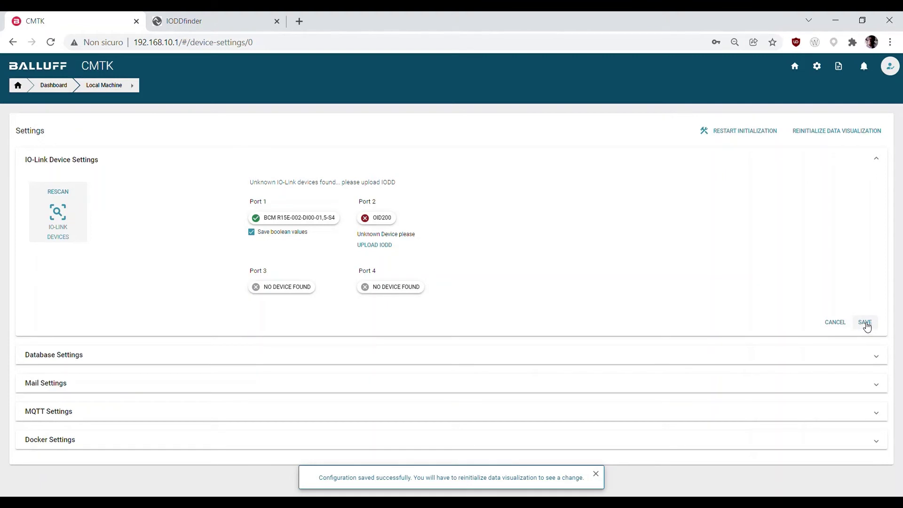
Step: Empty the database from the Database Settings section
{"action": "left_click", "coordinate": [516, 361]}
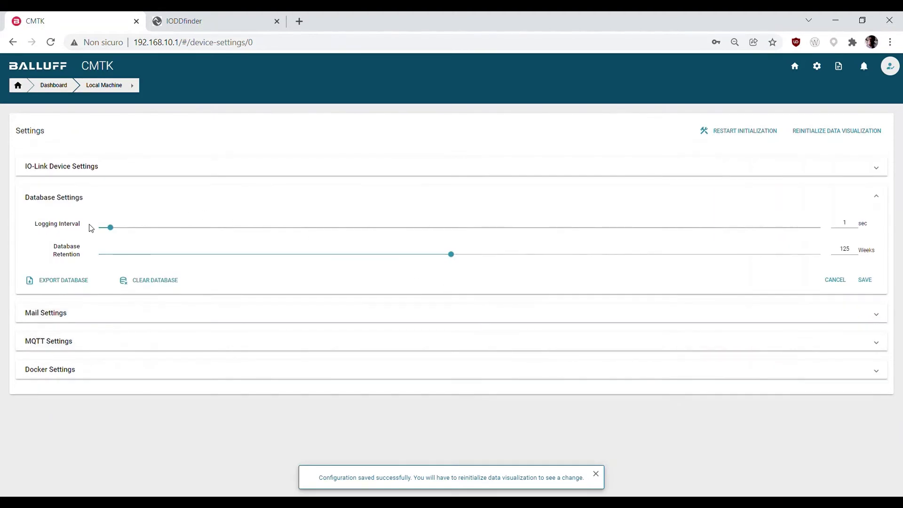
{"action": "left_click", "coordinate": [158, 288]}
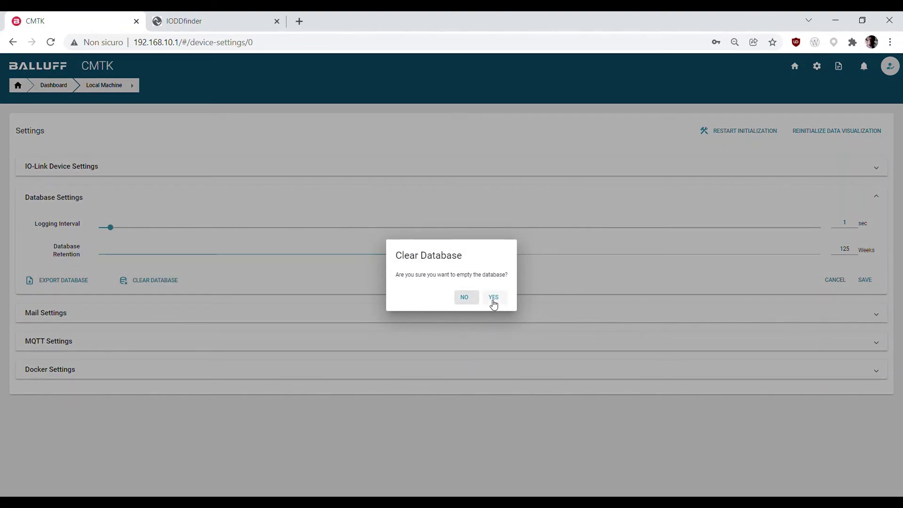
{"action": "left_click", "coordinate": [494, 298]}
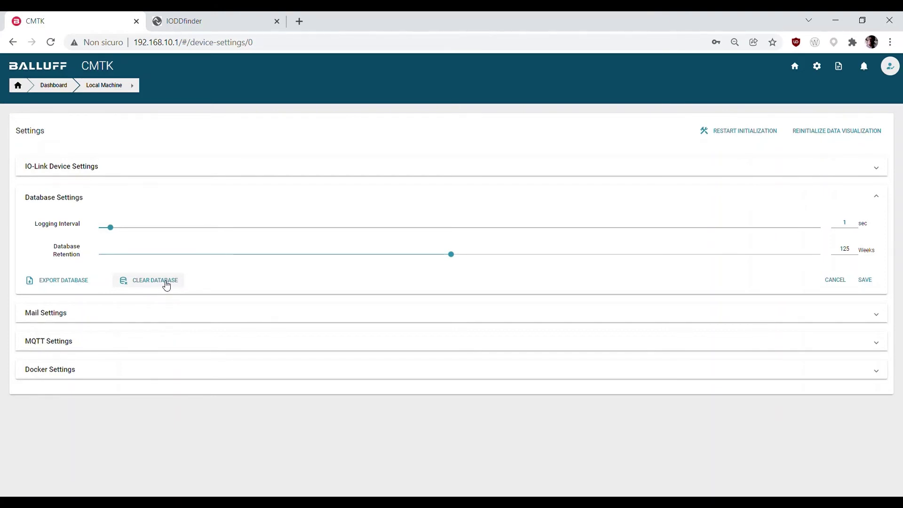
Step: Save a 1 sec logging interval with 125-week retention and regenerate the data visualization
{"action": "mouse_move", "coordinate": [115, 232]}
{"action": "left_mouse_down"}
{"action": "mouse_move", "coordinate": [162, 233]}
{"action": "mouse_move", "coordinate": [120, 235]}
{"action": "left_mouse_up"}
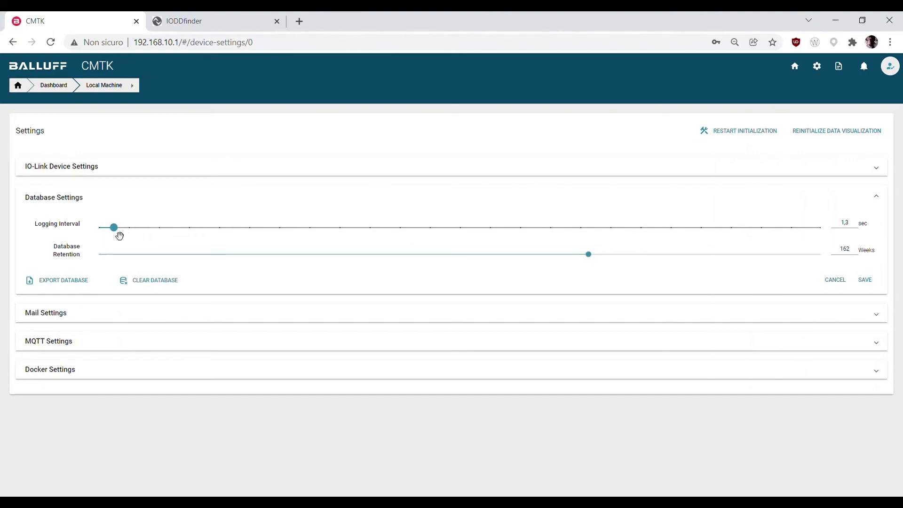
{"action": "double_click", "coordinate": [846, 227]}
{"action": "type", "text": "2"}
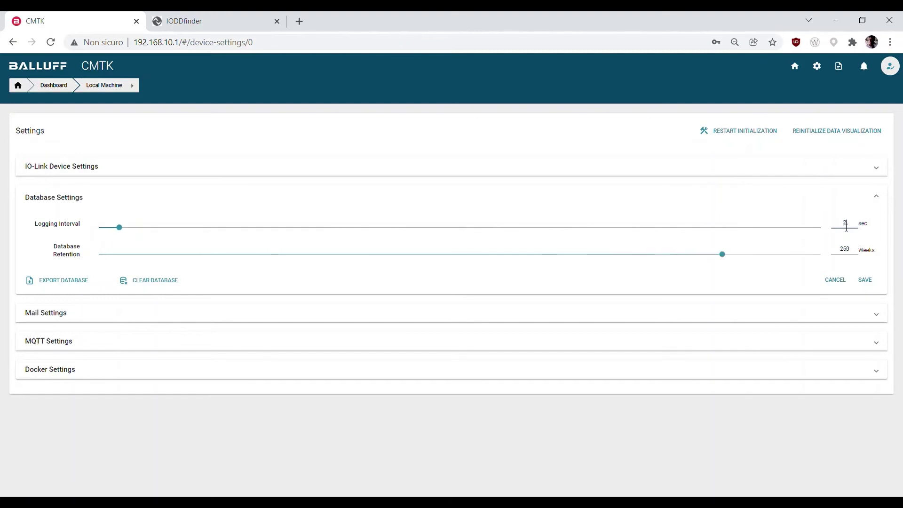
{"action": "key", "text": "BackSpace"}
{"action": "type", "text": "1"}
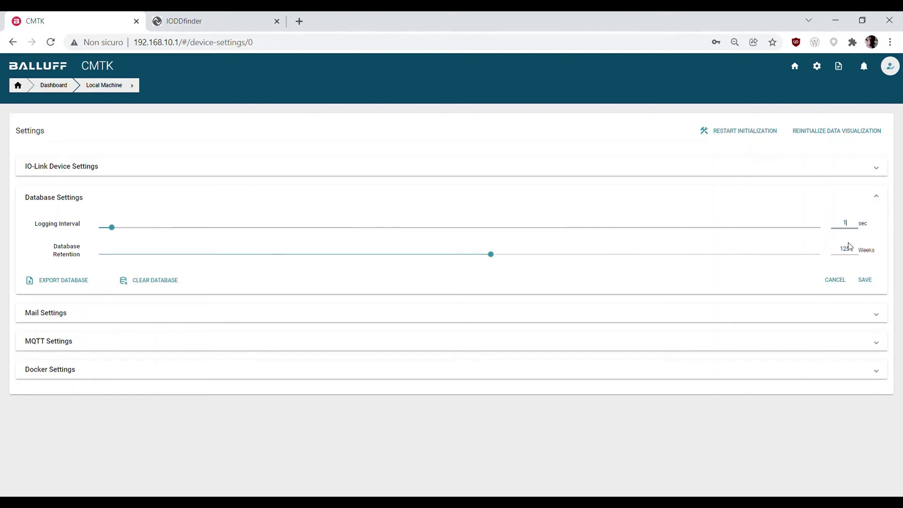
{"action": "left_click", "coordinate": [864, 281]}
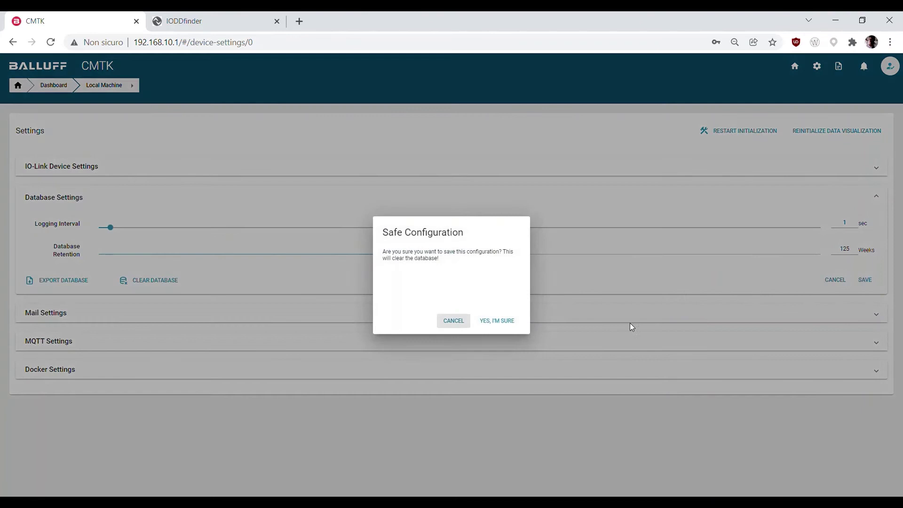
{"action": "left_click", "coordinate": [498, 321]}
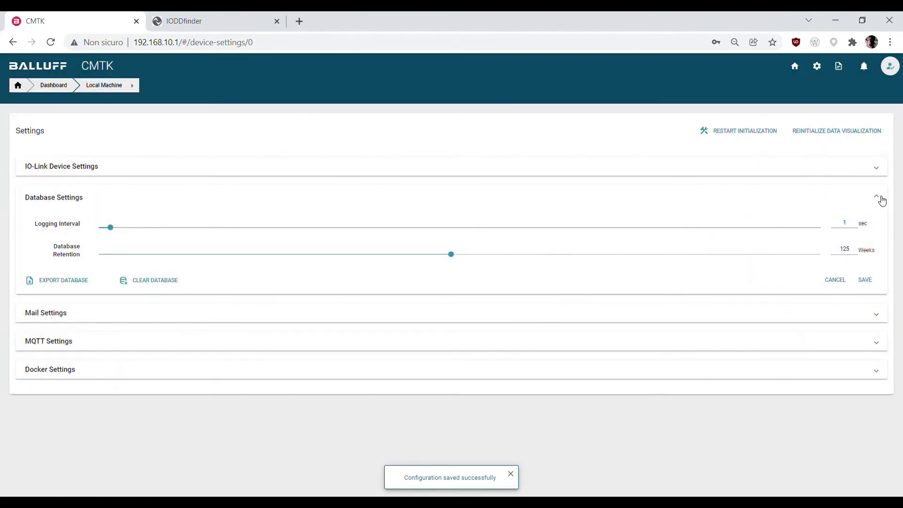
{"action": "left_click", "coordinate": [868, 134]}
{"action": "left_click", "coordinate": [498, 323]}
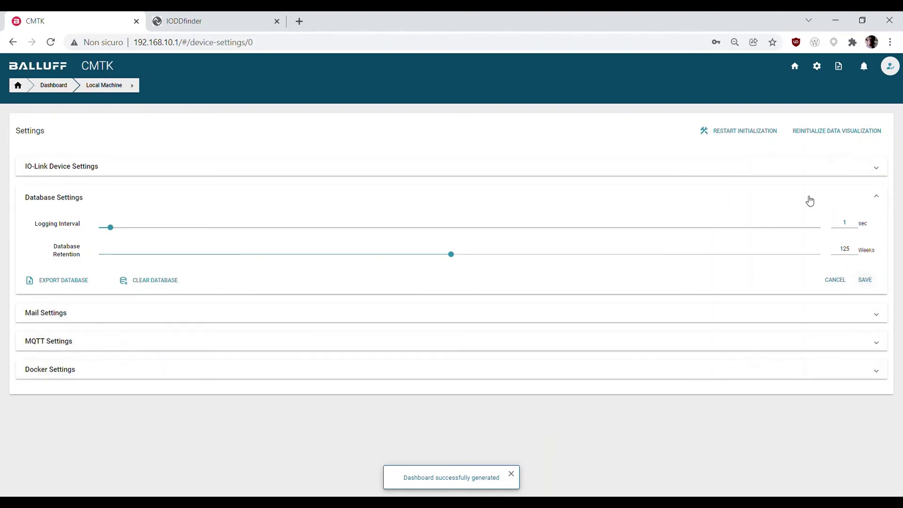
{"action": "left_click", "coordinate": [25, 90]}
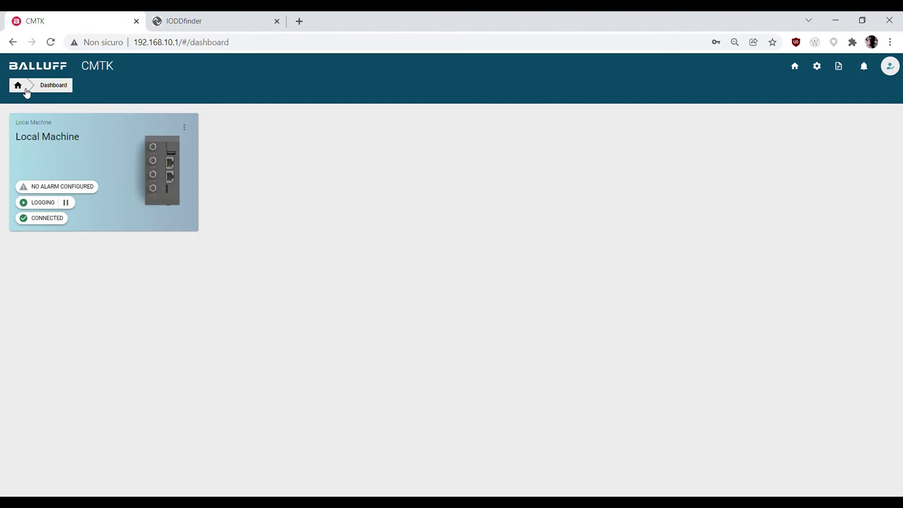
{"action": "left_click", "coordinate": [164, 171]}
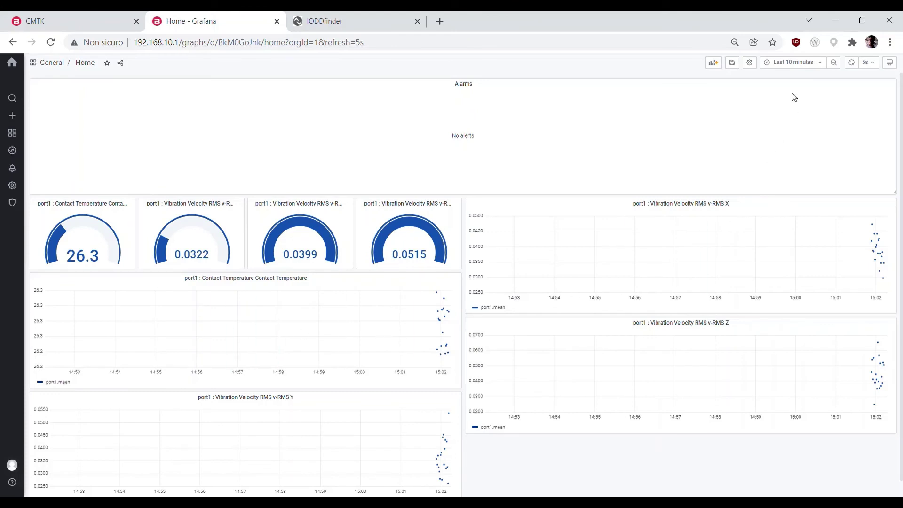
{"action": "left_click", "coordinate": [788, 63]}
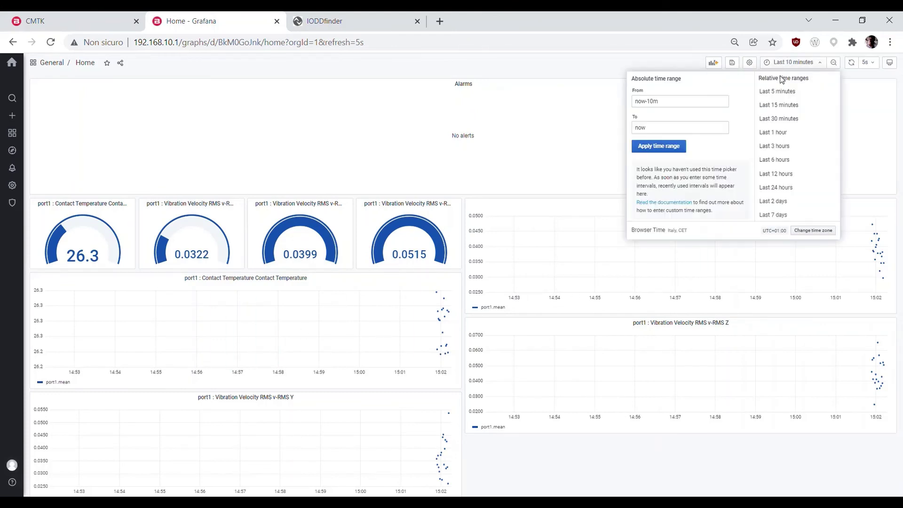
{"action": "left_click", "coordinate": [782, 92]}
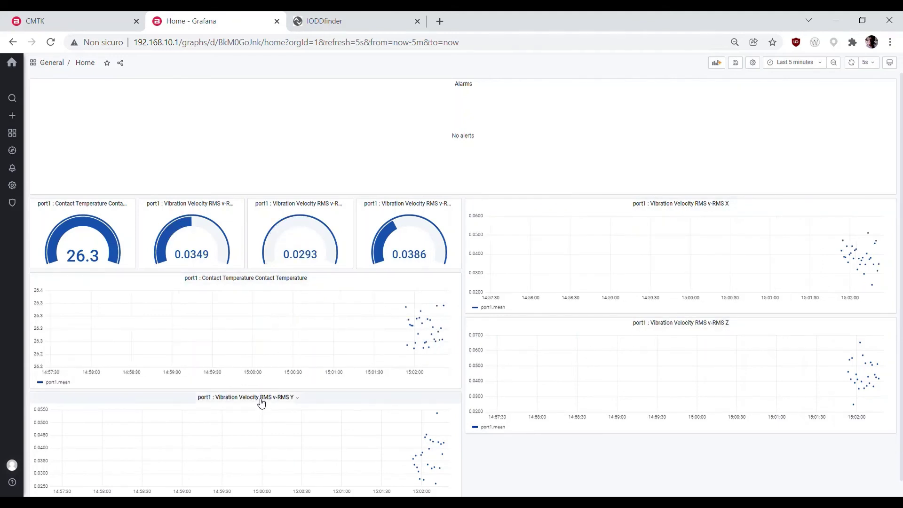
{"action": "left_click", "coordinate": [200, 205]}
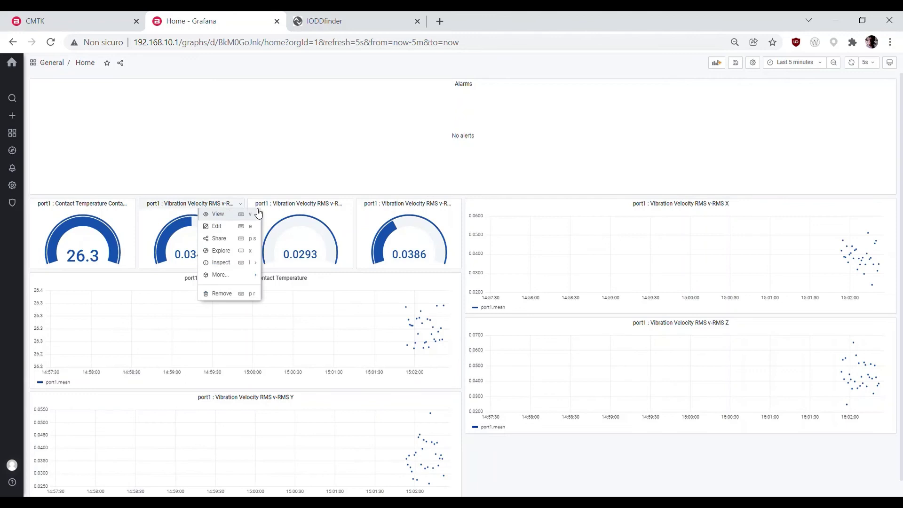
{"action": "left_click", "coordinate": [371, 311]}
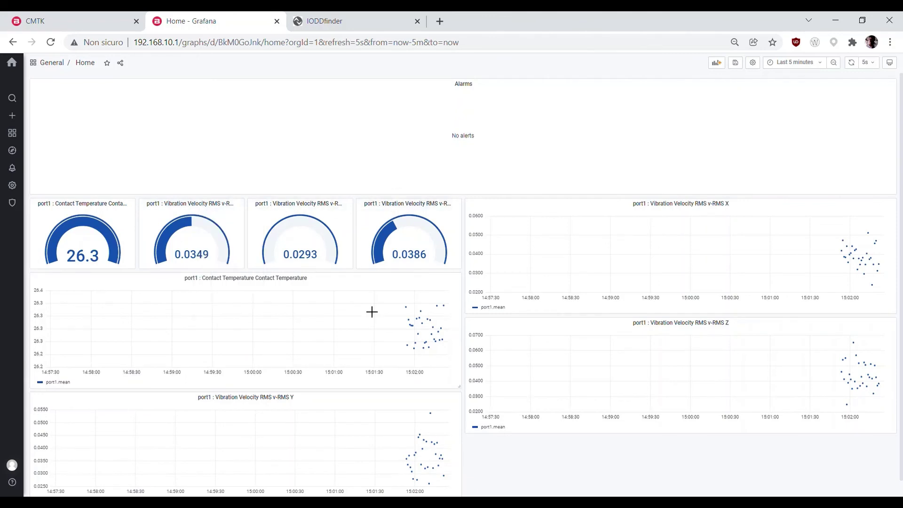
{"action": "scroll", "coordinate": [366, 355], "scroll_direction": "down", "scroll_amount": 1}
{"action": "scroll", "coordinate": [375, 366], "scroll_direction": "up", "scroll_amount": 1}
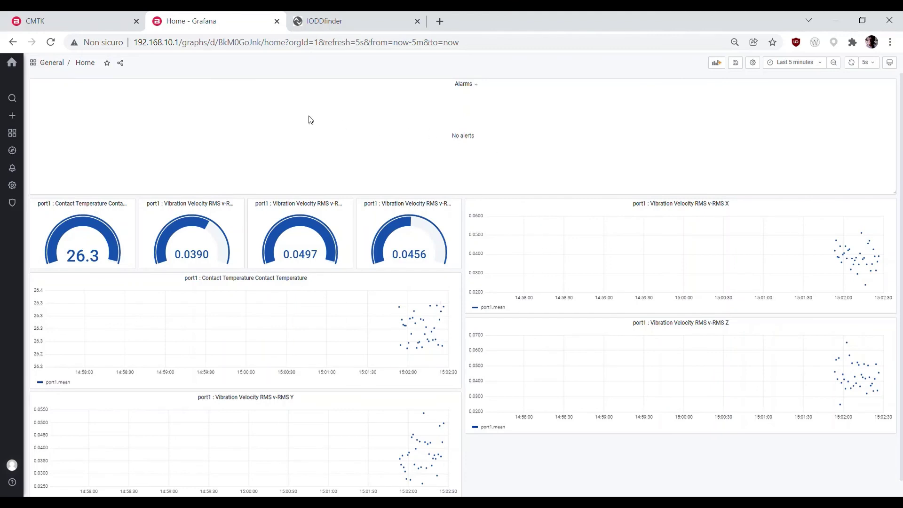
{"action": "left_click", "coordinate": [277, 21]}
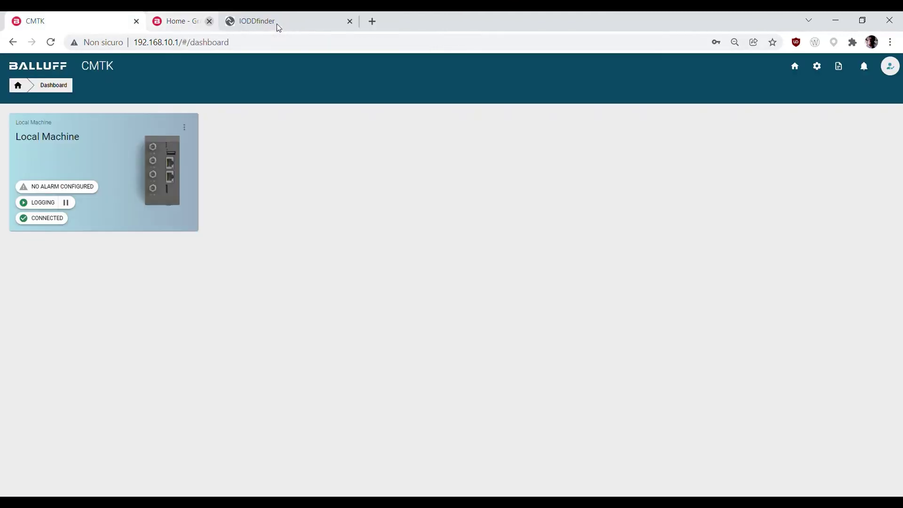
Step: Enable Port 1 'Save boolean values', save, and reinitialize the data visualization dashboards
{"action": "left_click", "coordinate": [190, 127]}
{"action": "left_click", "coordinate": [162, 192]}
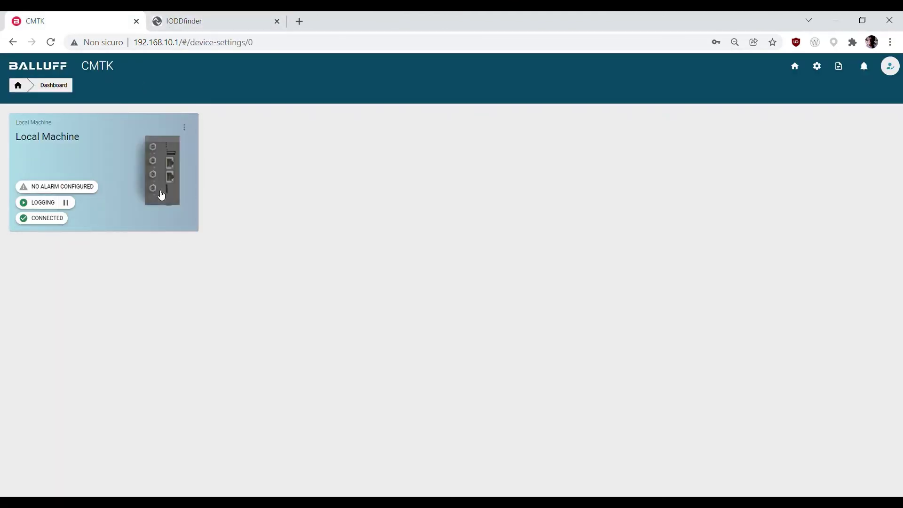
{"action": "left_click", "coordinate": [162, 174]}
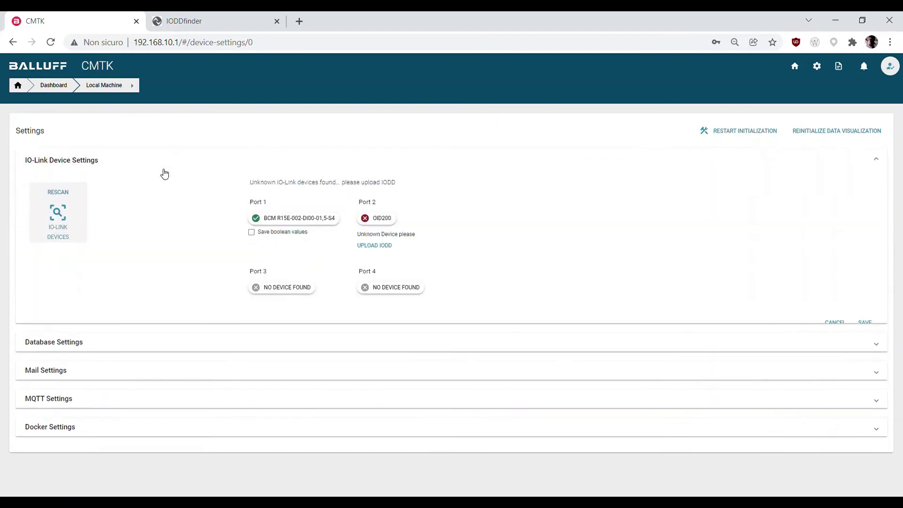
{"action": "left_click", "coordinate": [253, 232]}
{"action": "left_click", "coordinate": [867, 323]}
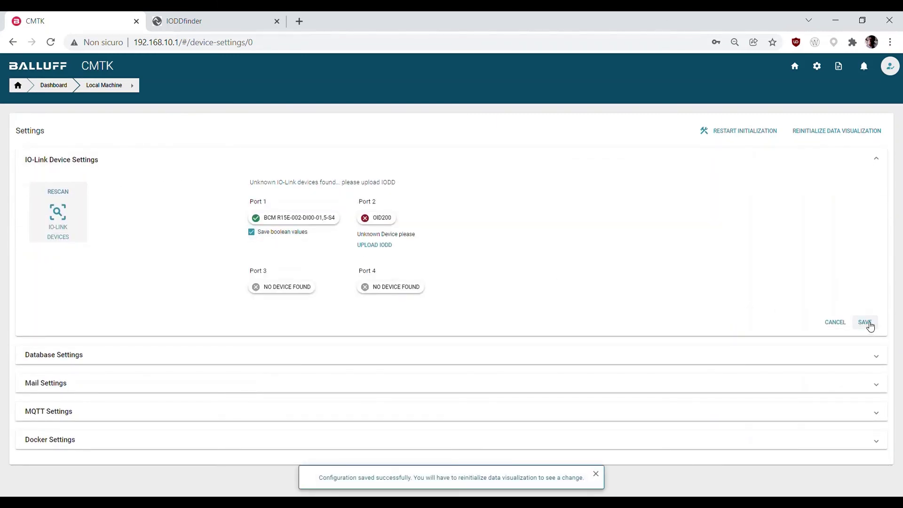
{"action": "left_click", "coordinate": [858, 130]}
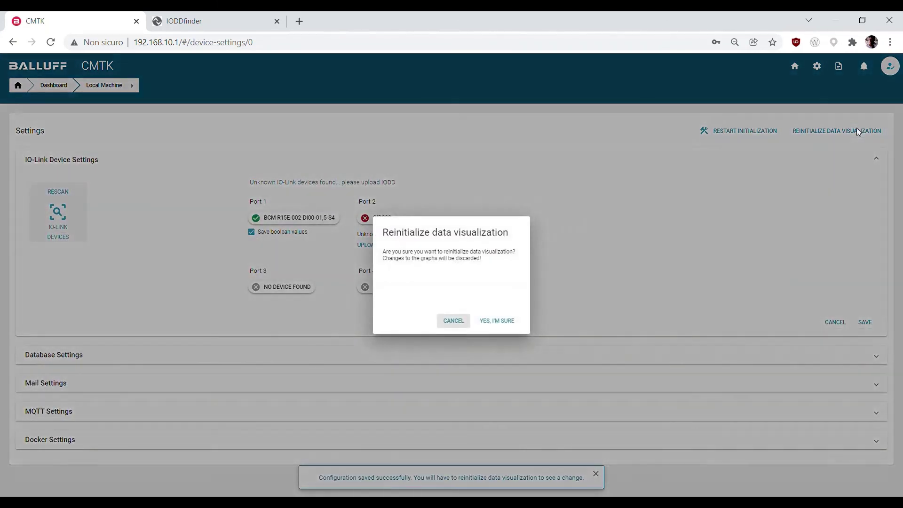
{"action": "left_click", "coordinate": [512, 318]}
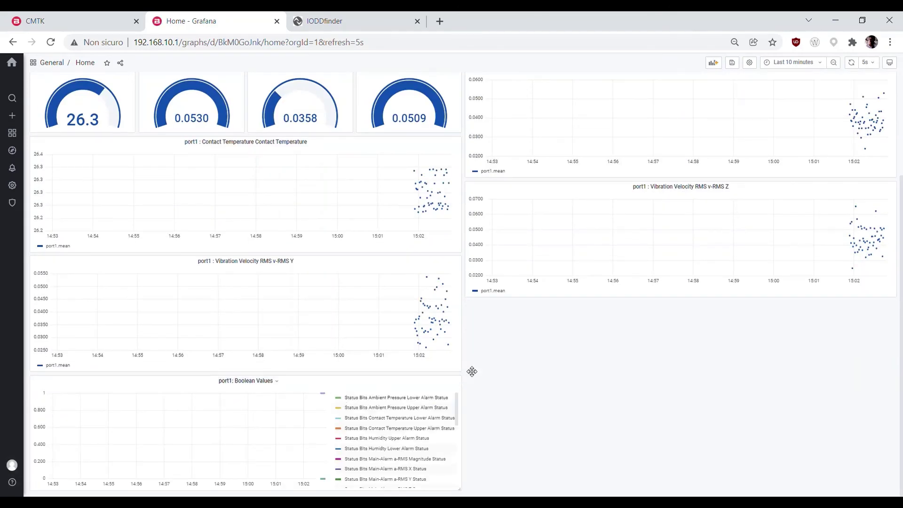
Step: Set the Home dashboard to Last 5 minutes and open the General folder's dashboard search
{"action": "left_click", "coordinate": [795, 62]}
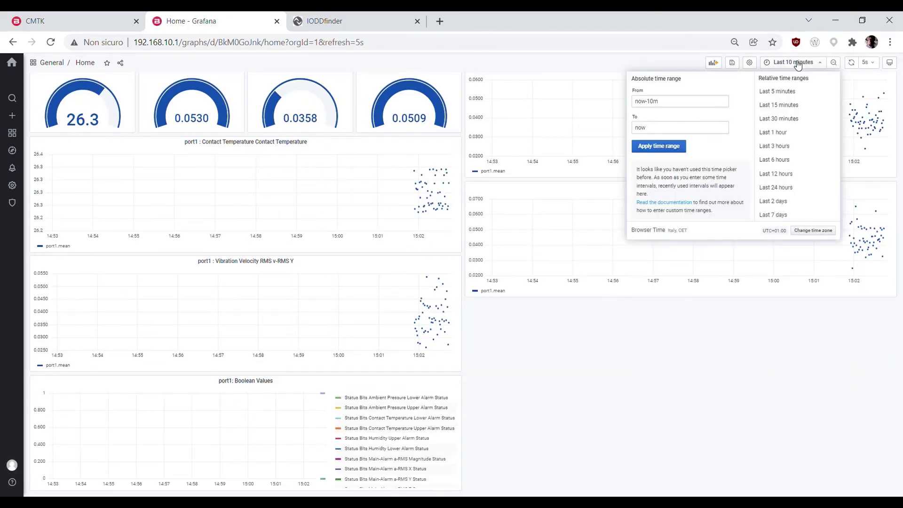
{"action": "left_click", "coordinate": [783, 92]}
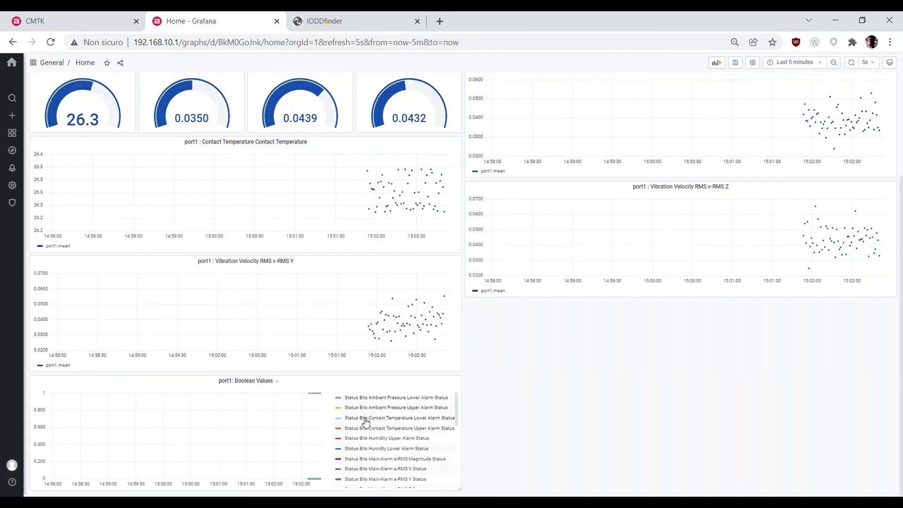
{"action": "scroll", "coordinate": [395, 367], "scroll_direction": "up", "scroll_amount": 3}
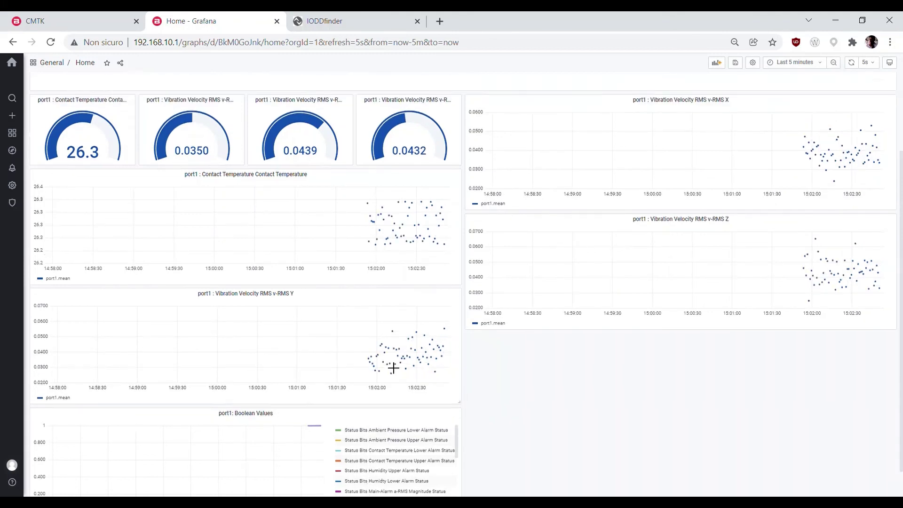
{"action": "left_click", "coordinate": [59, 65]}
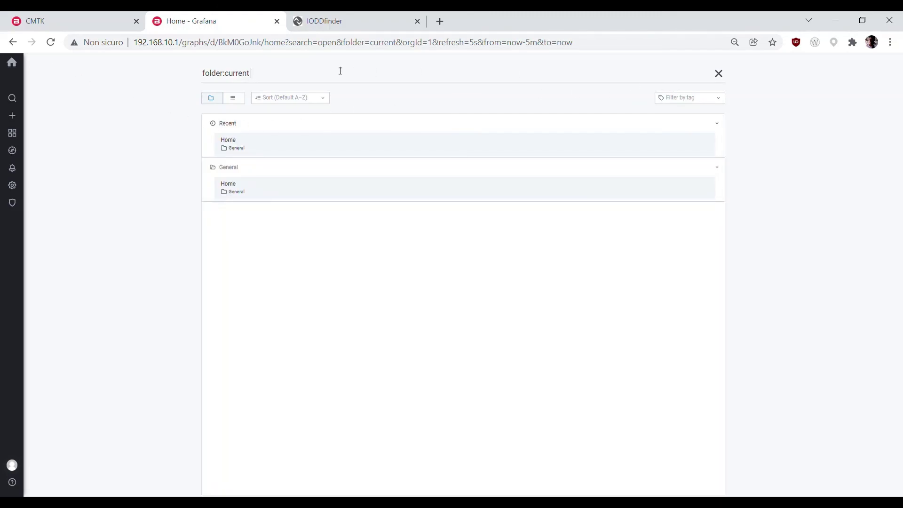
Step: Create a new dashboard with an empty panel querying the port1 measurement
{"action": "mouse_move", "coordinate": [13, 115]}
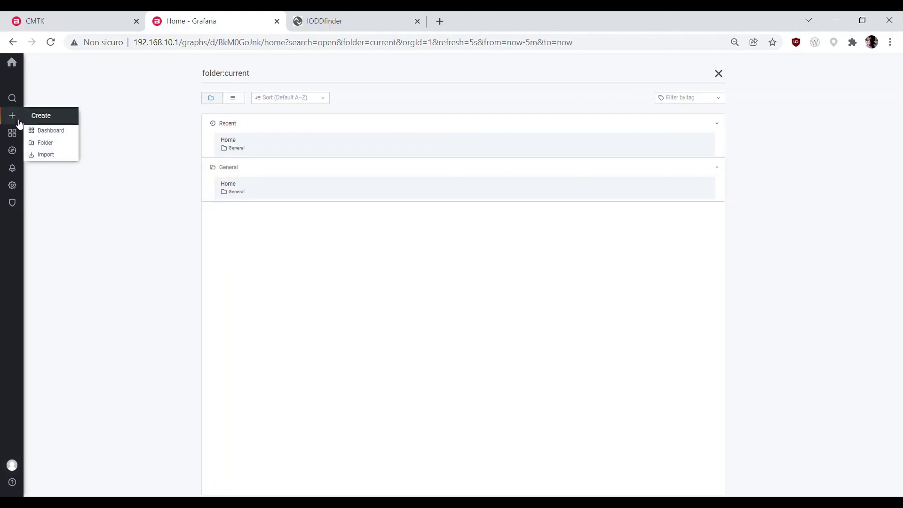
{"action": "left_click", "coordinate": [51, 132]}
{"action": "left_click", "coordinate": [147, 153]}
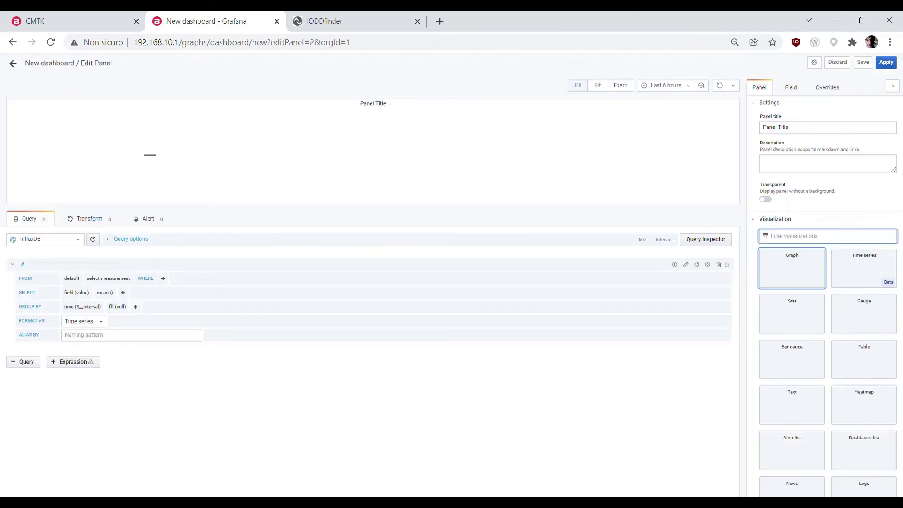
{"action": "left_click", "coordinate": [118, 279]}
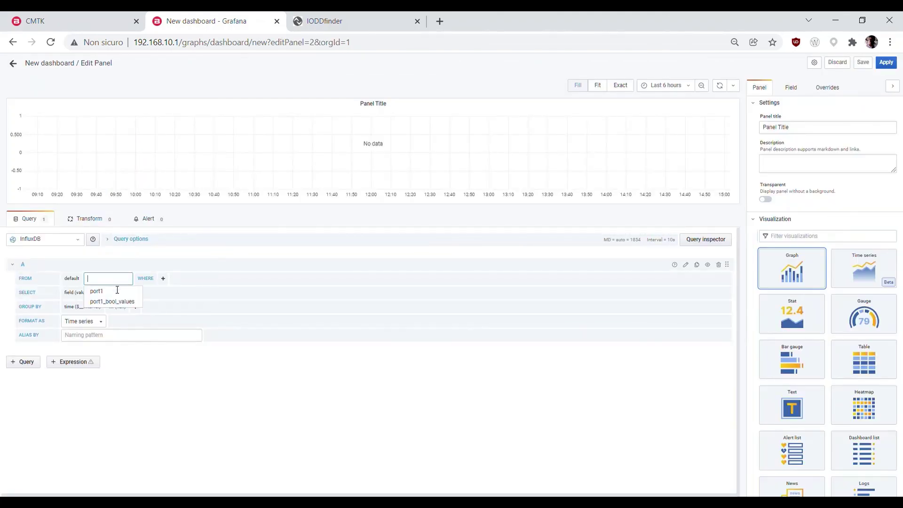